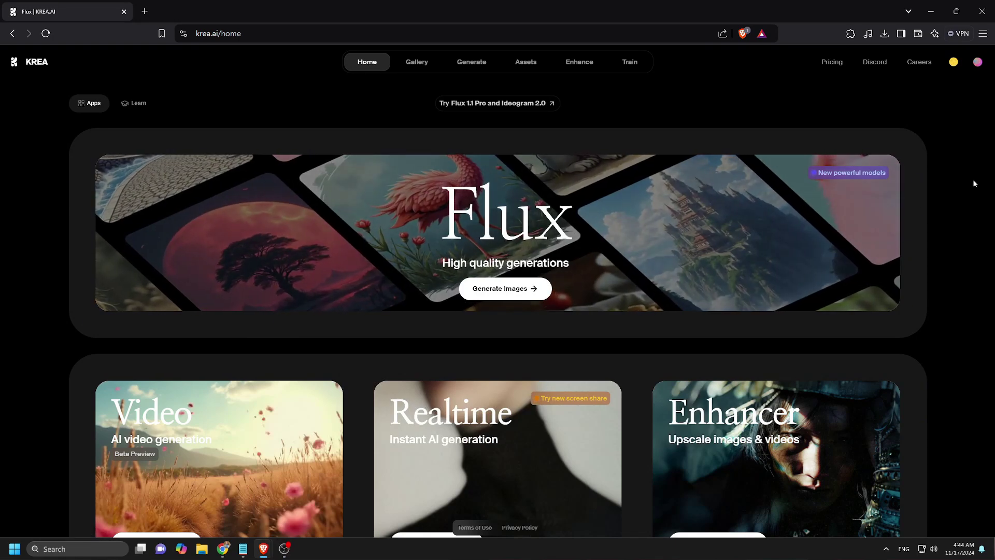
Scroll up and down through KREA's plan prices and feature comparison table
scroll(974, 184, down, 1)
scroll(974, 184, down, 2)
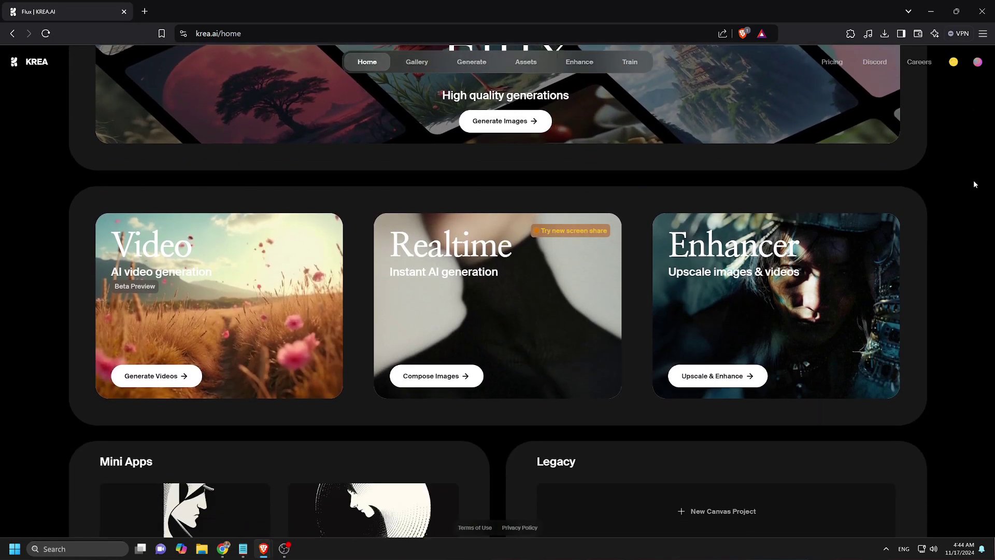
scroll(973, 184, down, 2)
scroll(968, 198, up, 4)
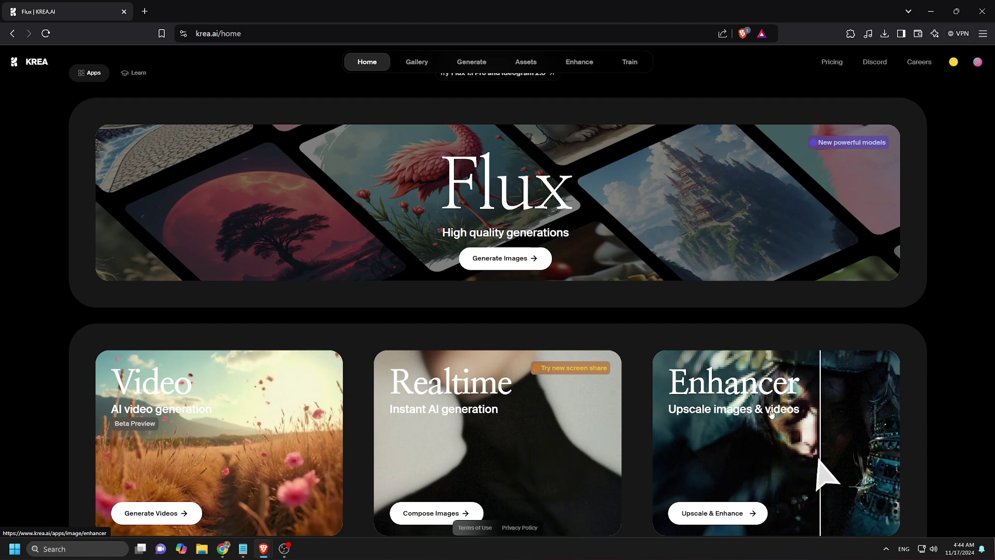
scroll(801, 412, up, 1)
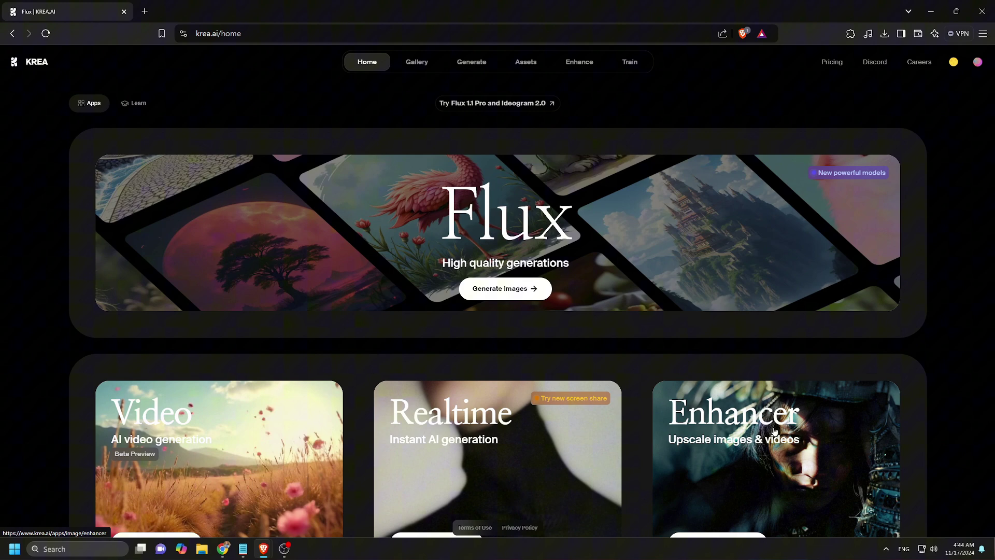
scroll(775, 446, down, 5)
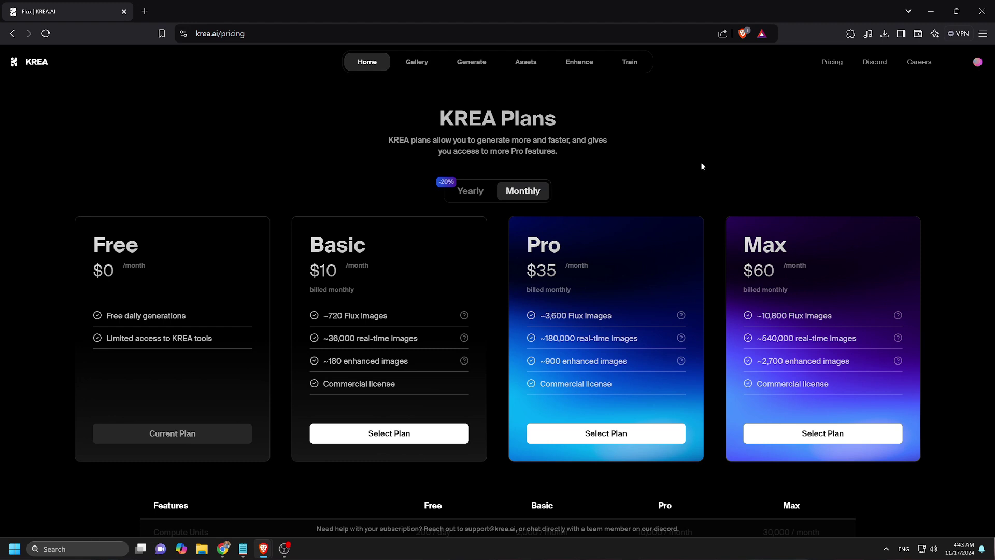
scroll(701, 166, down, 1)
scroll(702, 166, up, 1)
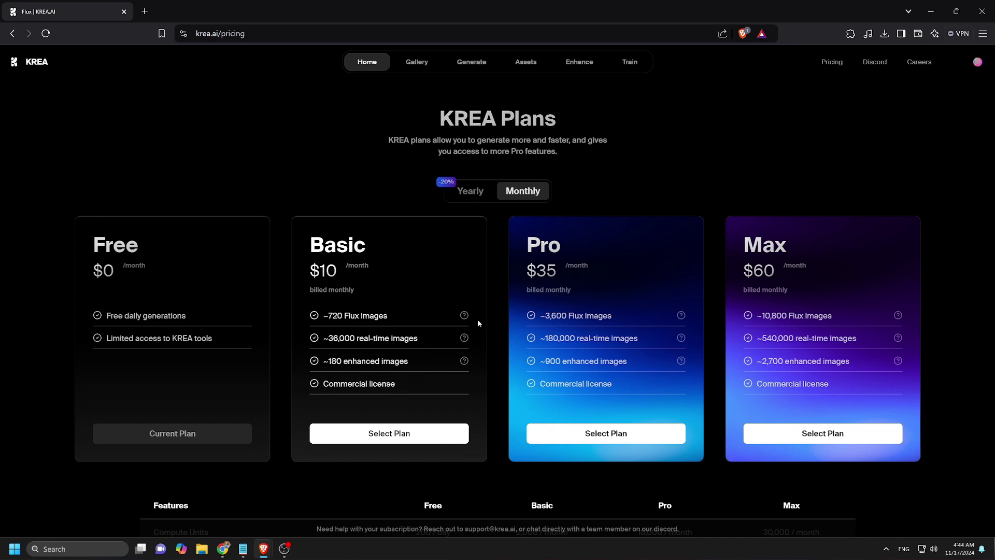
scroll(480, 322, down, 5)
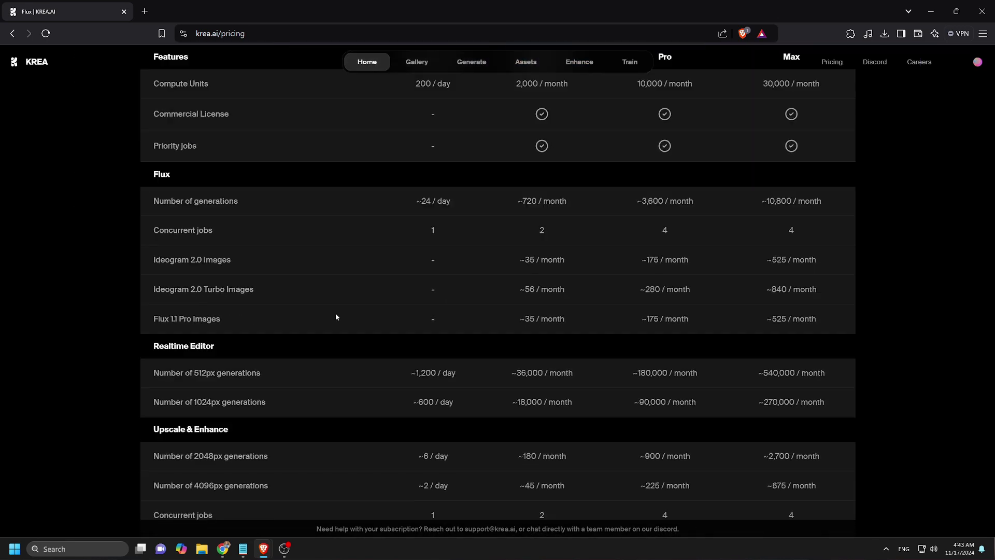
scroll(335, 316, down, 1)
scroll(335, 317, down, 2)
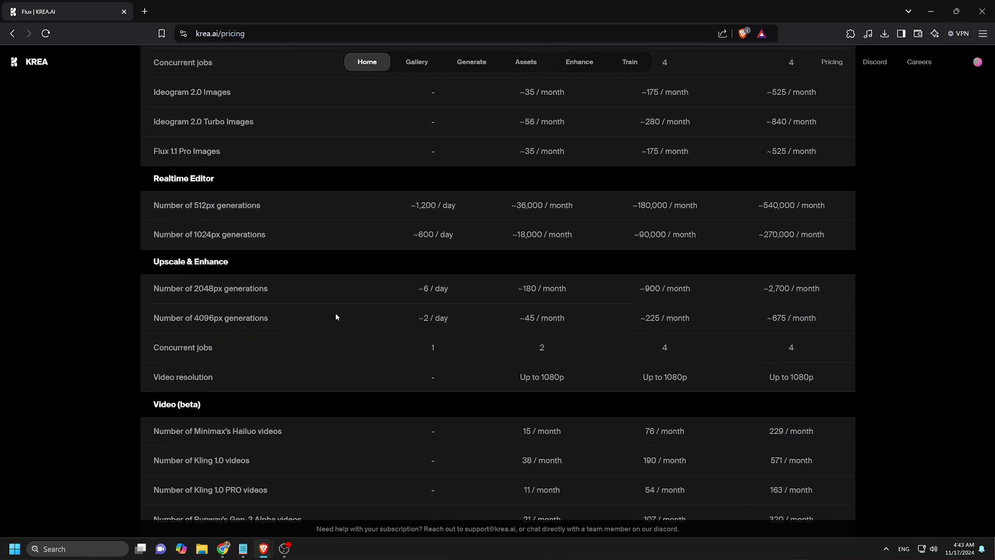
scroll(336, 317, down, 12)
scroll(334, 318, up, 4)
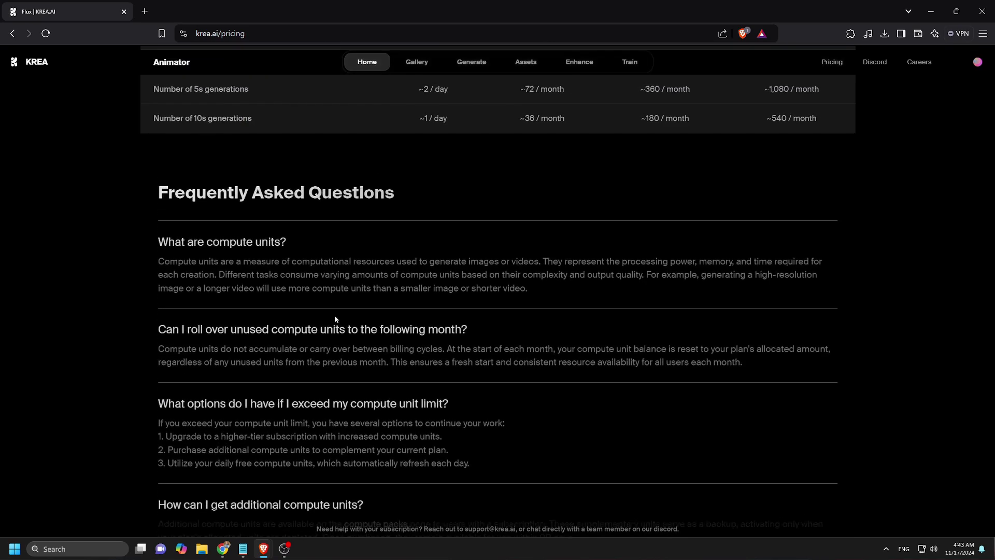
scroll(335, 315, up, 9)
scroll(334, 315, down, 4)
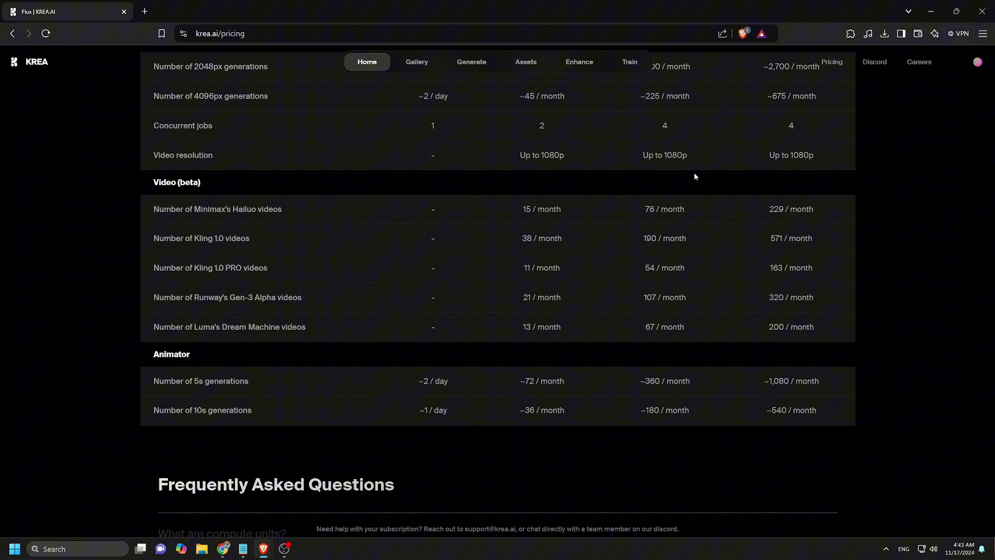
scroll(695, 177, up, 2)
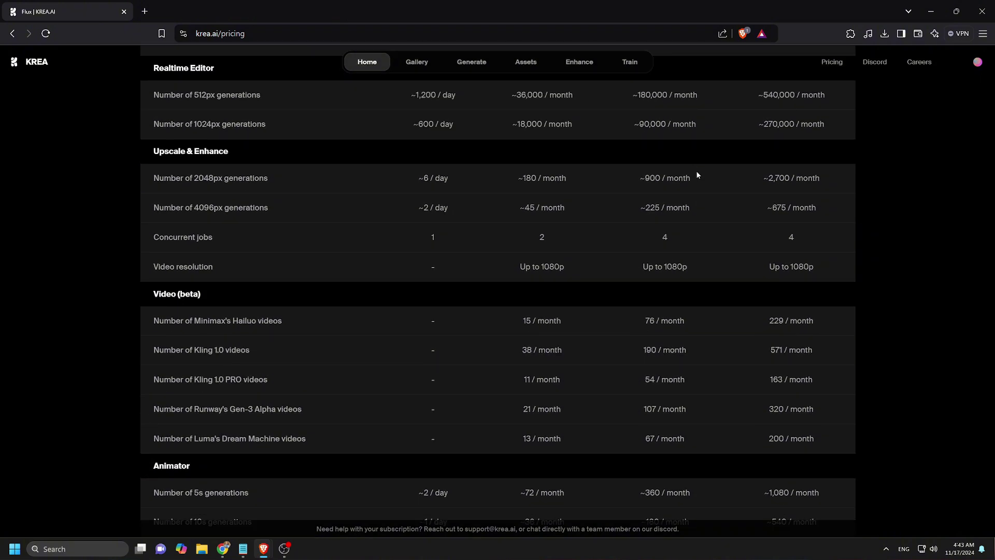
scroll(696, 175, up, 2)
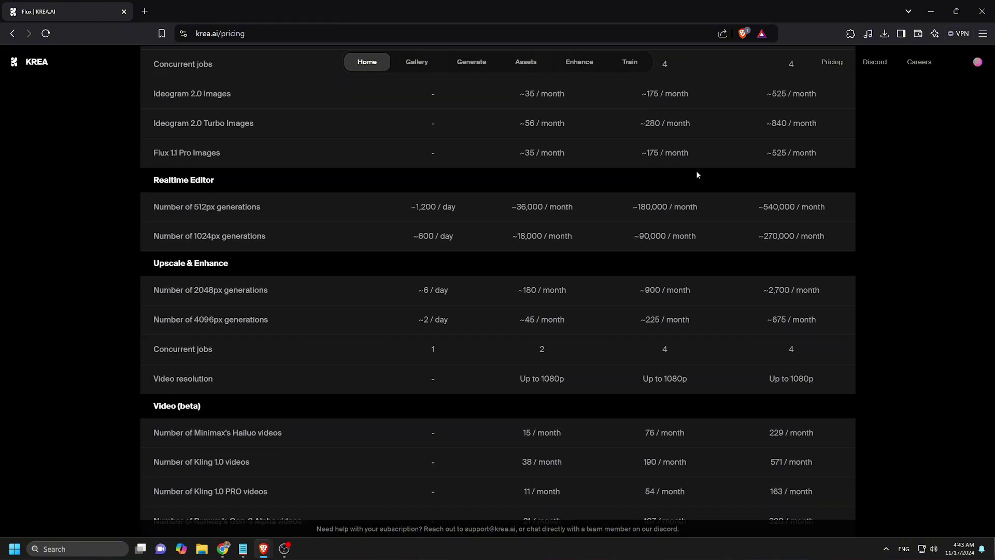
scroll(419, 334, up, 4)
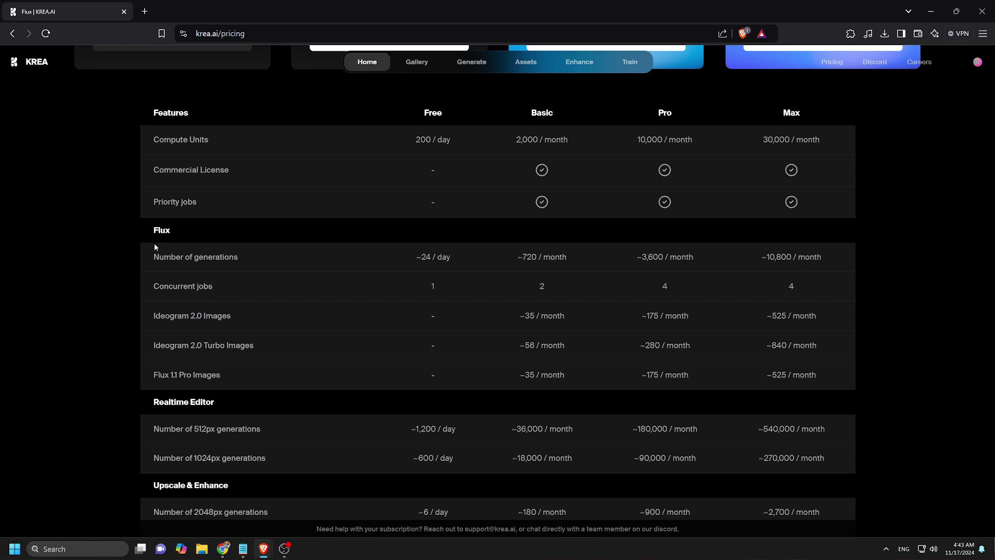
scroll(335, 315, down, 4)
scroll(696, 174, up, 2)
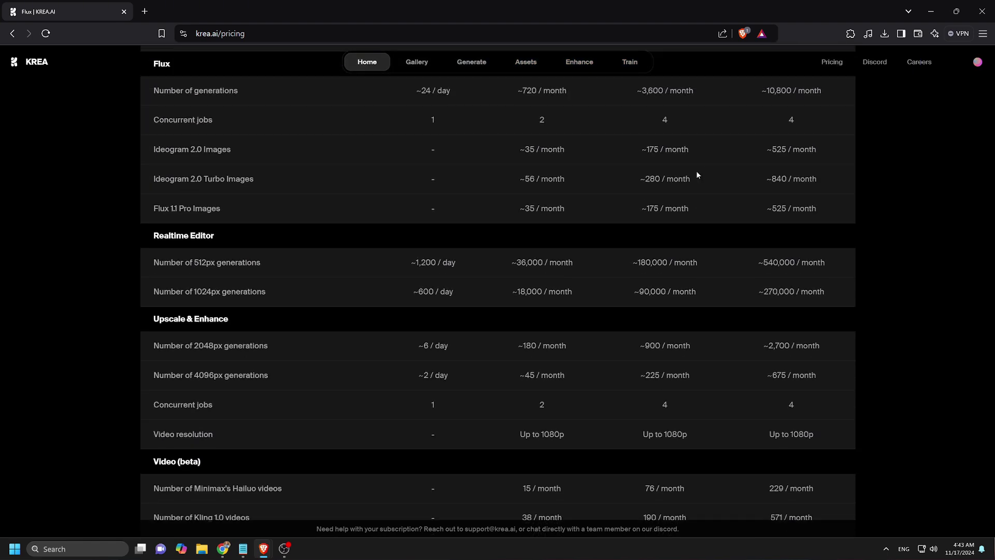
scroll(696, 175, up, 3)
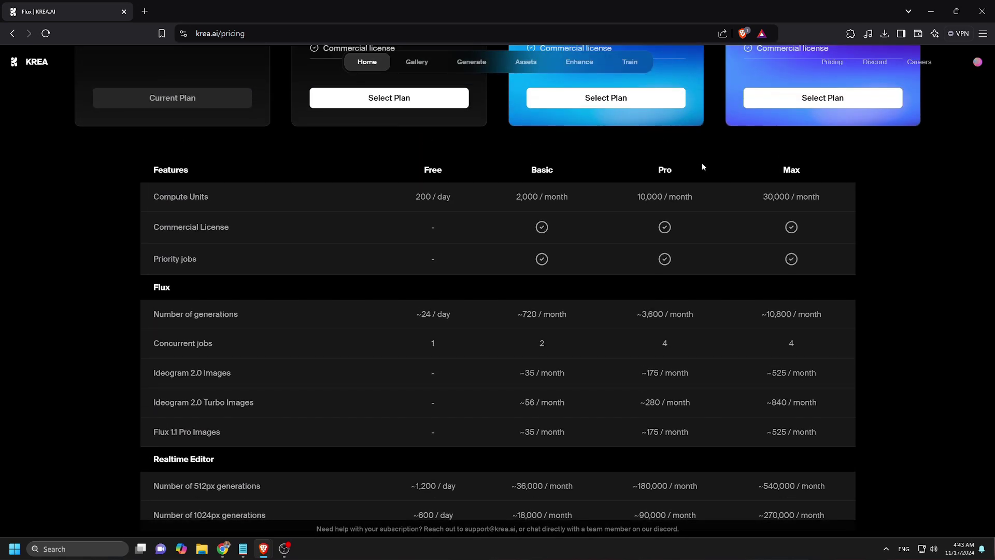
scroll(702, 165, up, 4)
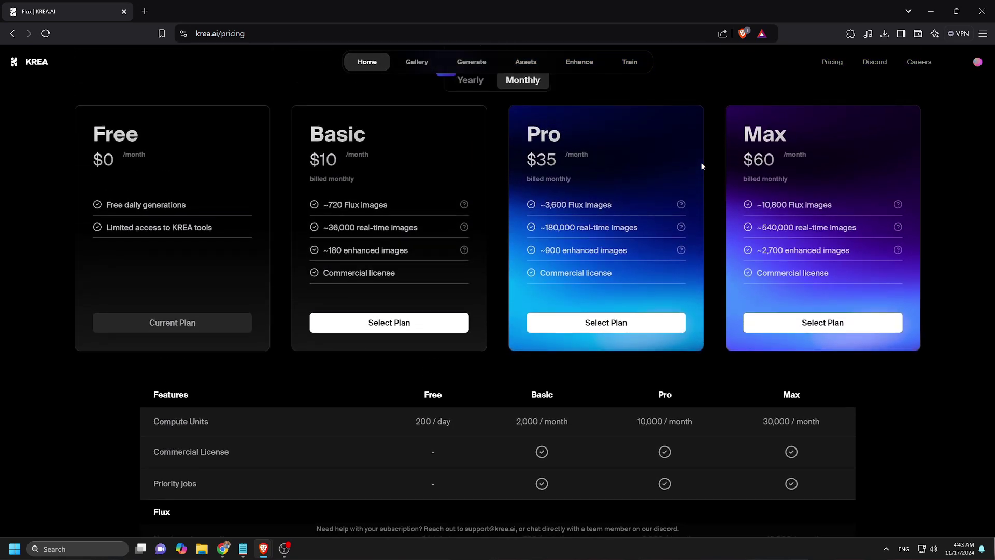
scroll(335, 320, down, 10)
scroll(335, 315, down, 1)
scroll(335, 316, down, 2)
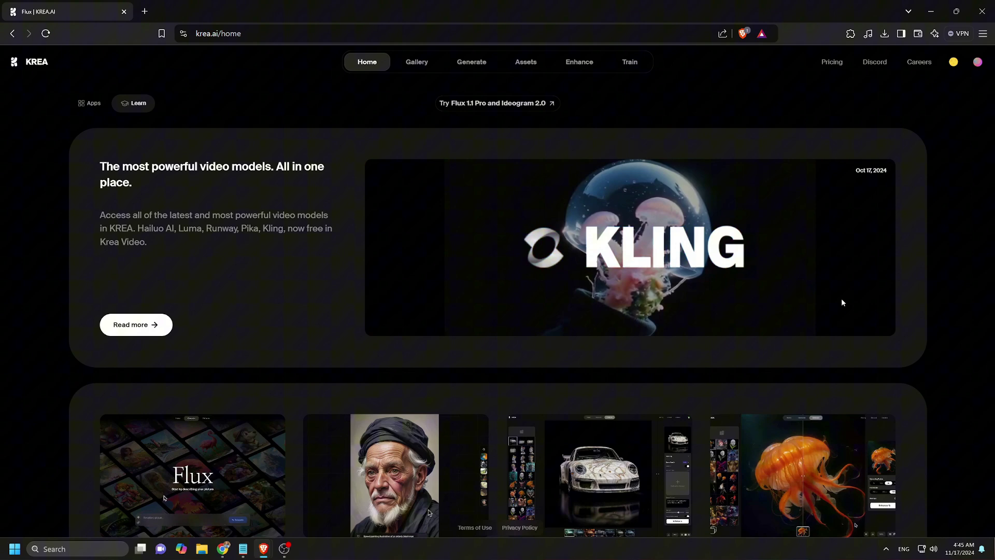
scroll(842, 298, down, 2)
scroll(844, 302, down, 3)
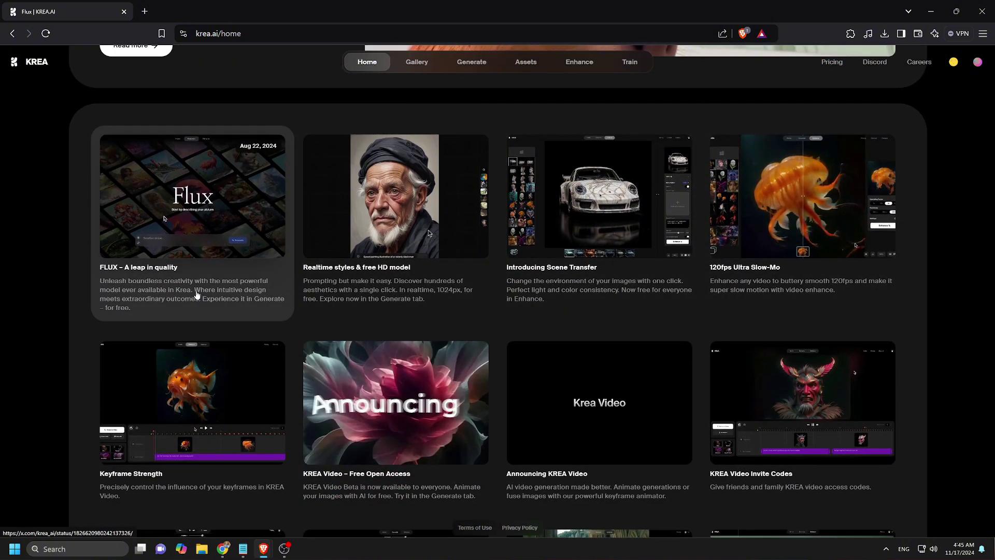
scroll(815, 309, down, 2)
scroll(816, 309, down, 2)
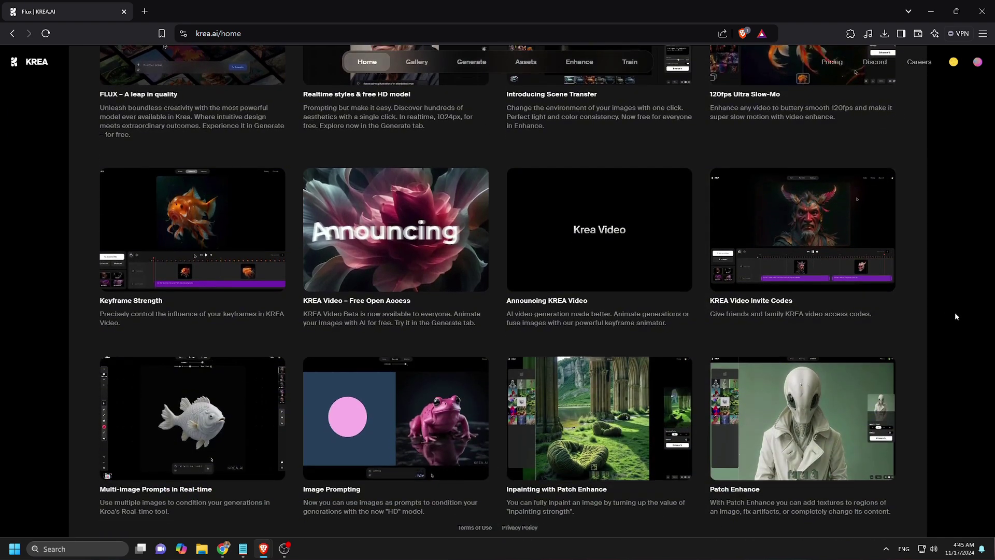
scroll(955, 315, down, 3)
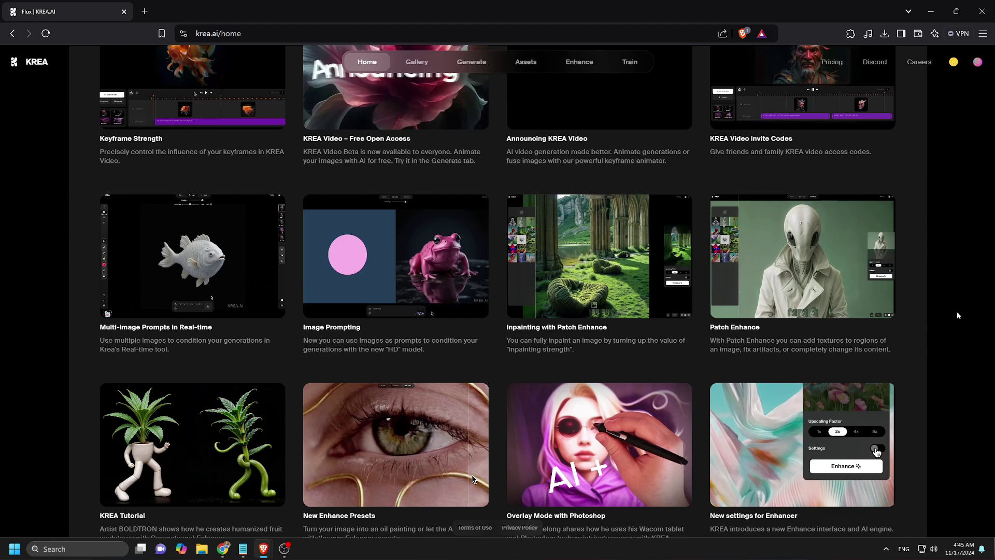
scroll(957, 313, down, 2)
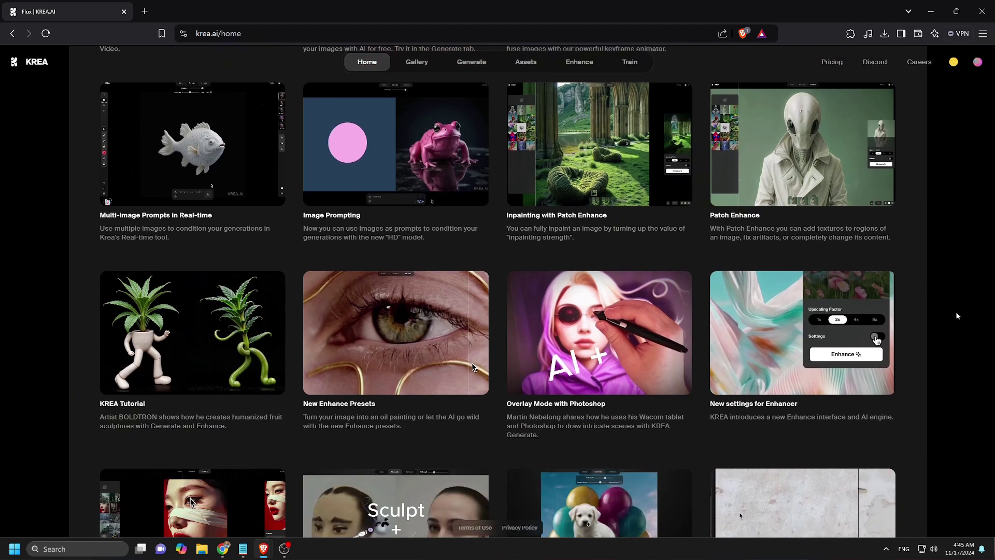
scroll(957, 315, down, 1)
scroll(956, 315, down, 2)
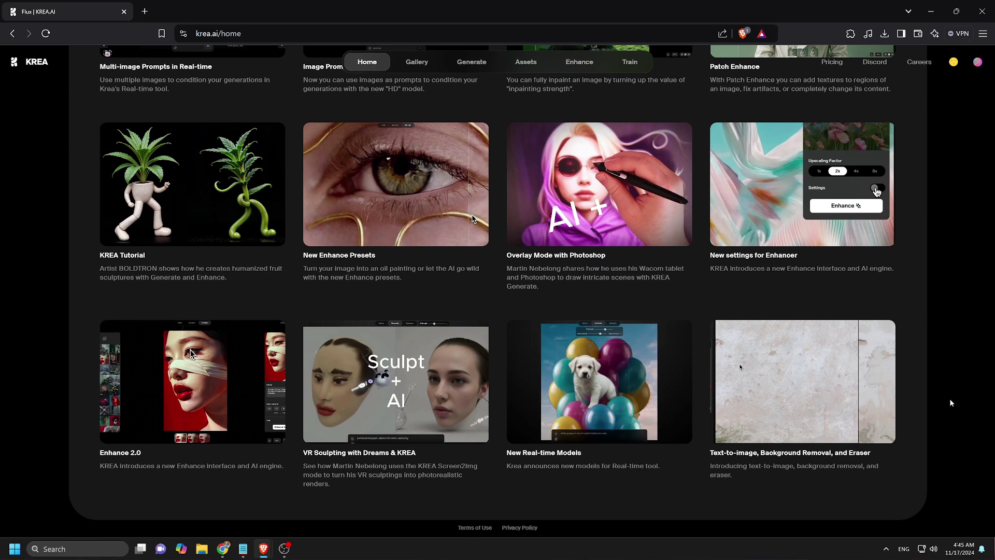
scroll(987, 317, up, 2)
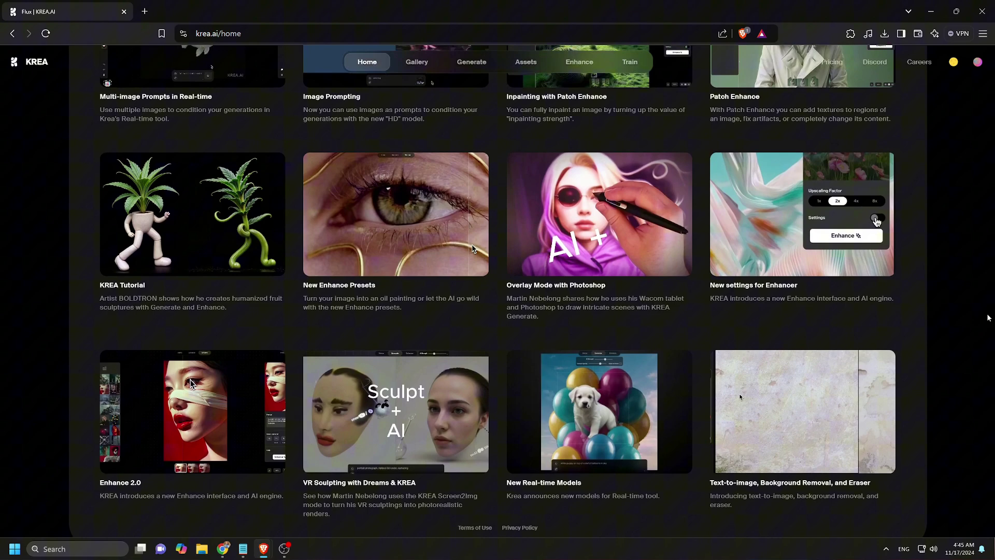
scroll(989, 318, up, 2)
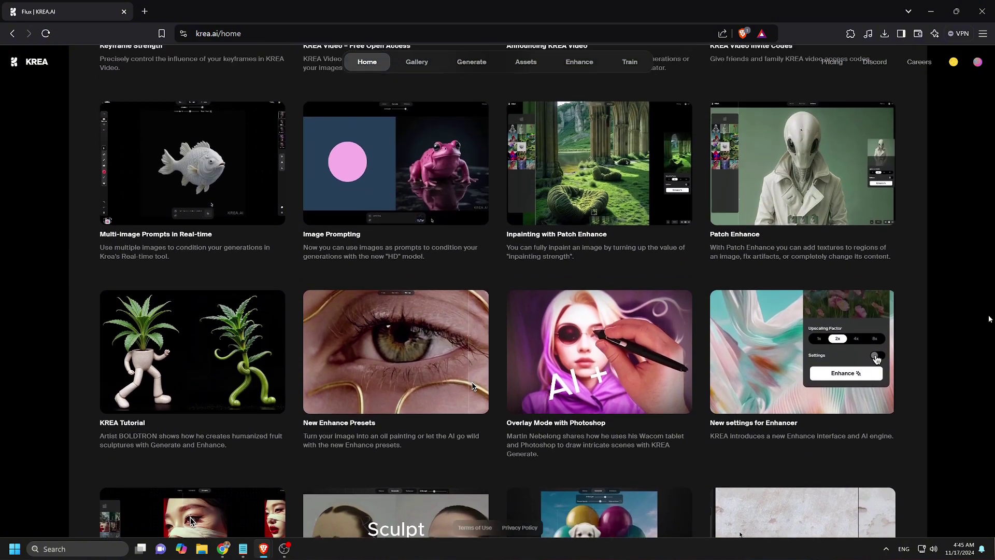
scroll(989, 318, up, 4)
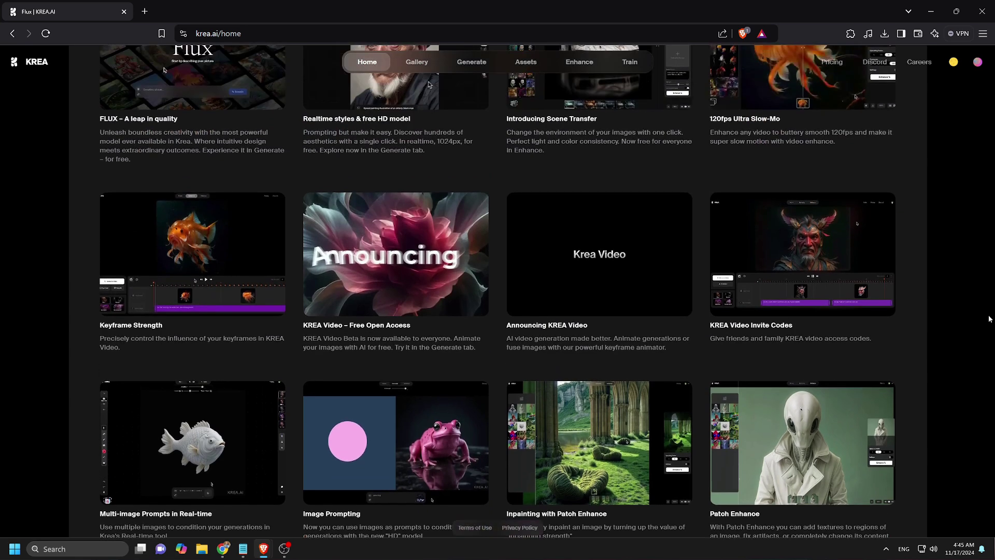
scroll(989, 319, up, 3)
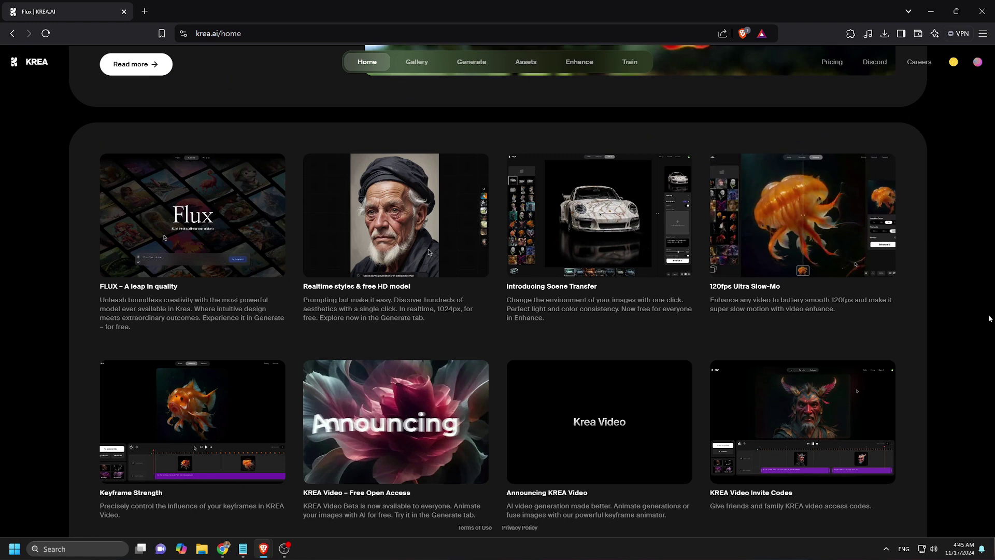
scroll(988, 319, up, 1)
scroll(988, 318, up, 1)
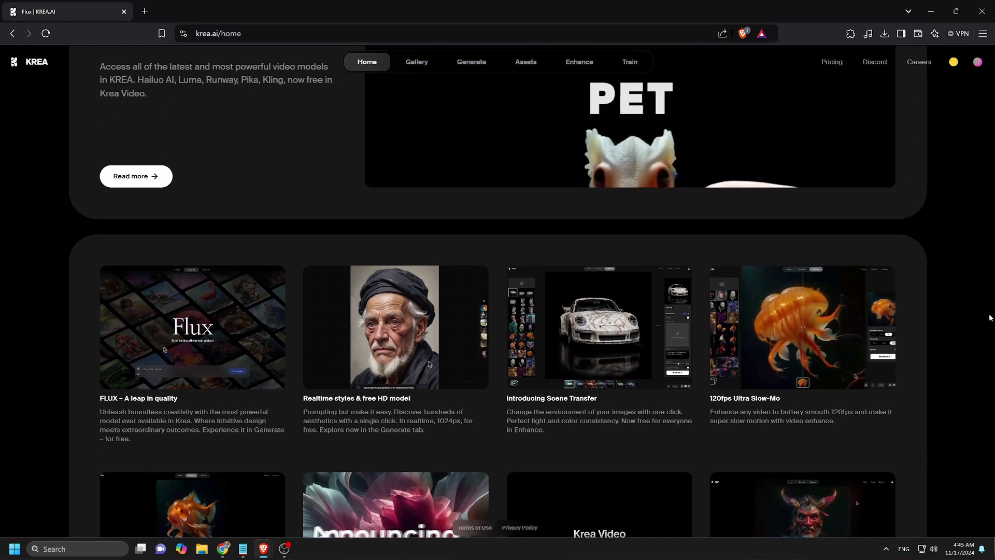
scroll(989, 317, up, 2)
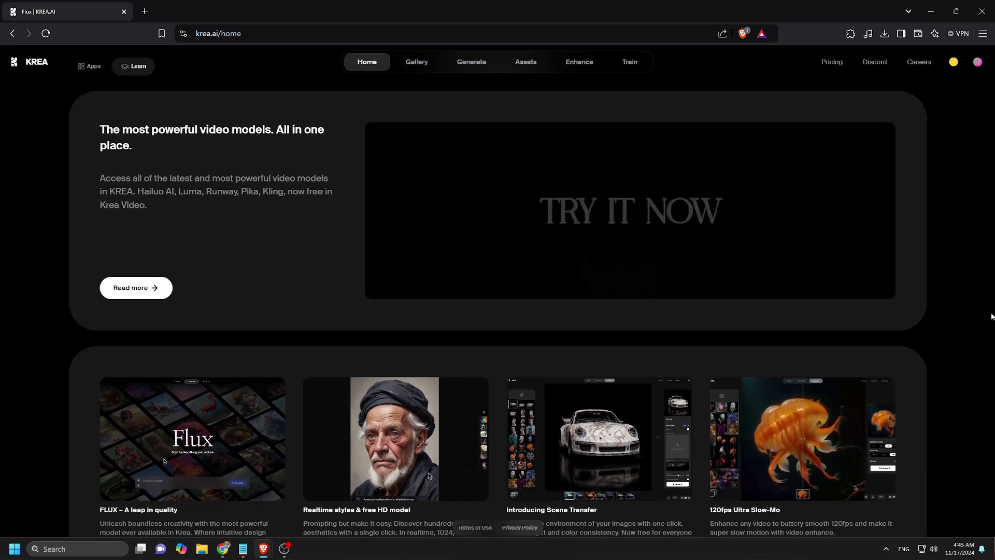
scroll(990, 316, up, 1)
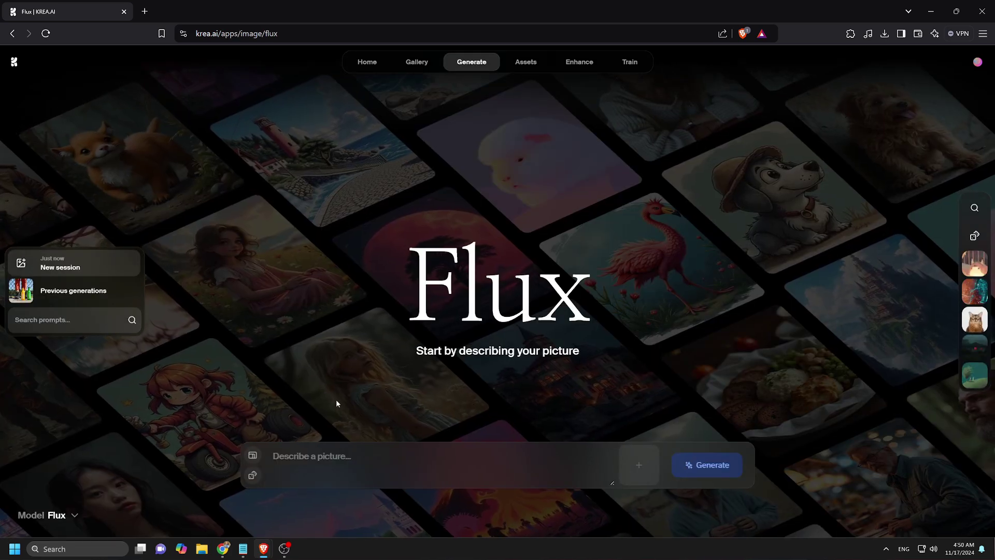
Browse KREA's image model list, keeping Flux checked, and bring up the Generate apps menu
click(69, 516)
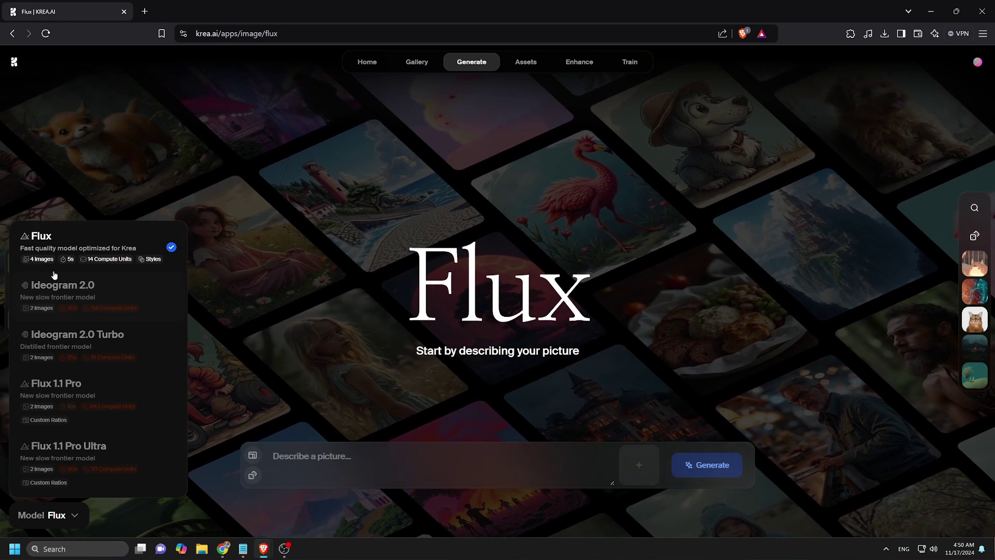
mouse_move(484, 63)
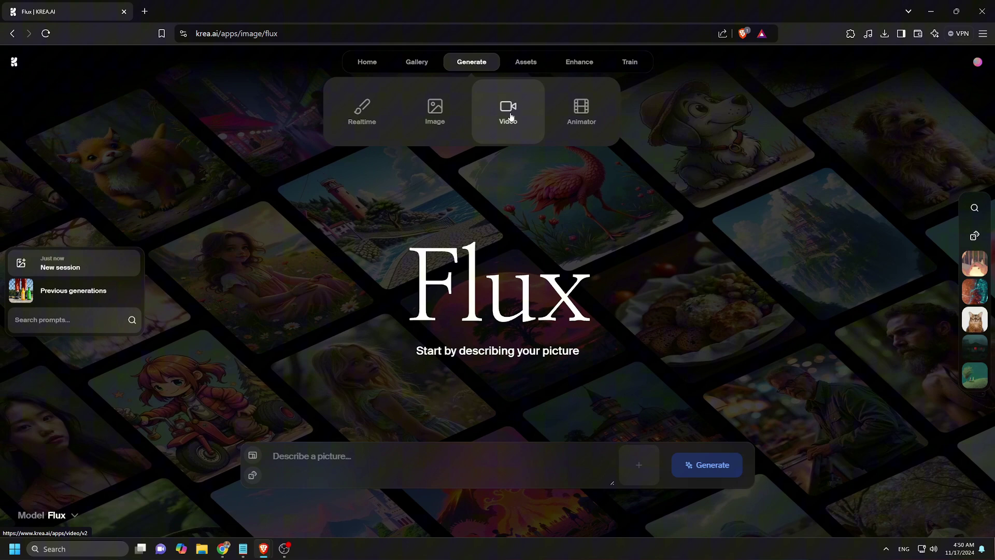
Open the video generator and browse Hailuo, Luma, Runway and Kling, leaving Luma selected
click(509, 115)
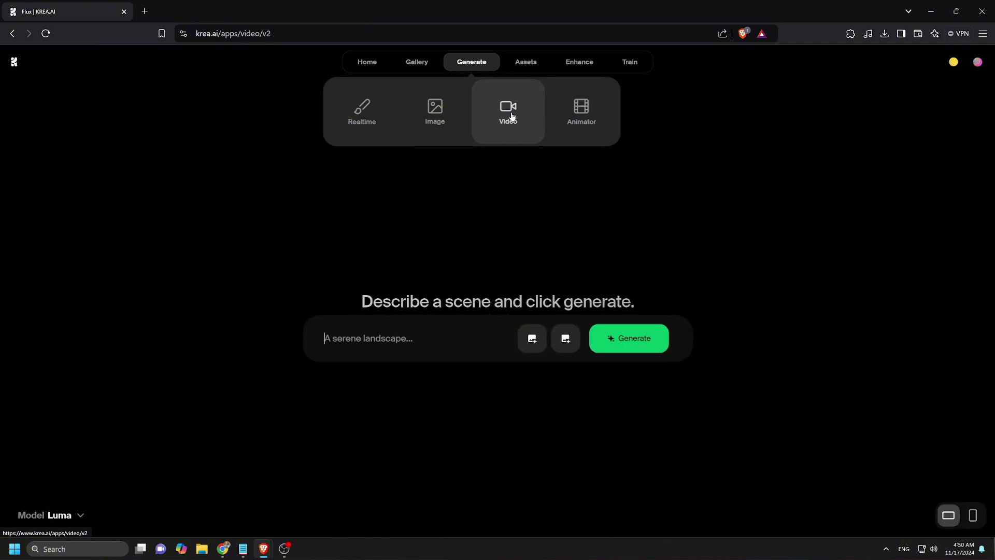
click(81, 515)
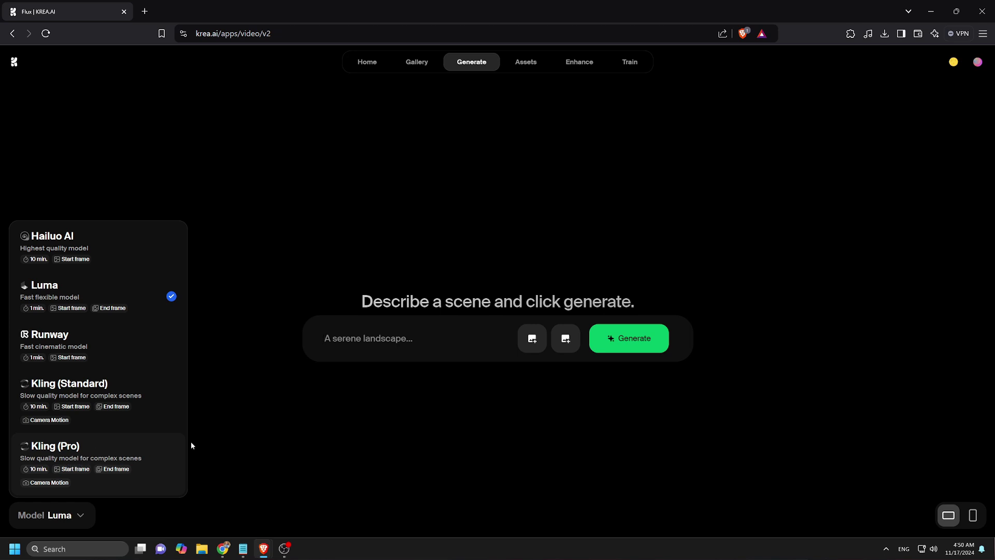
click(344, 446)
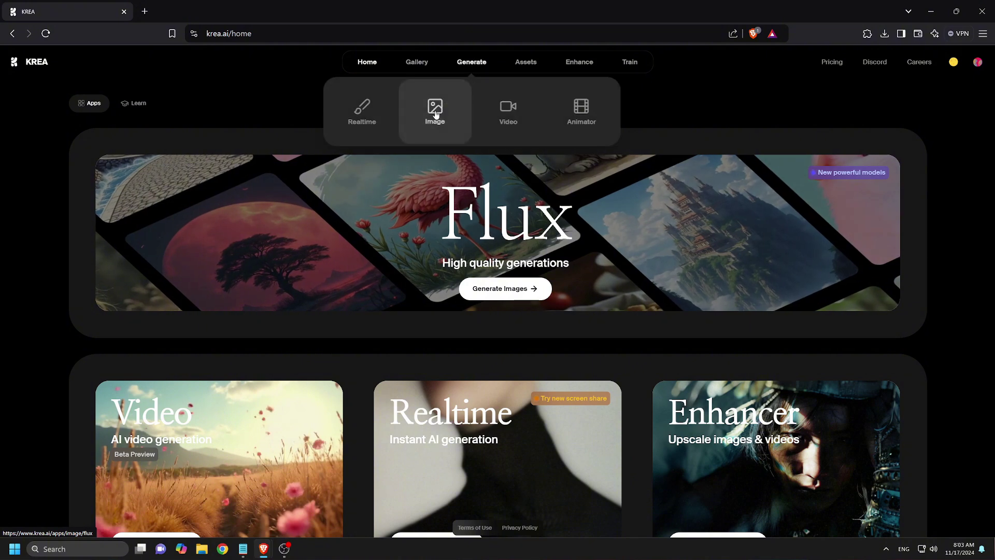
Generate four Flux portraits from the pasted fierce female Viking warrior prompt
click(435, 115)
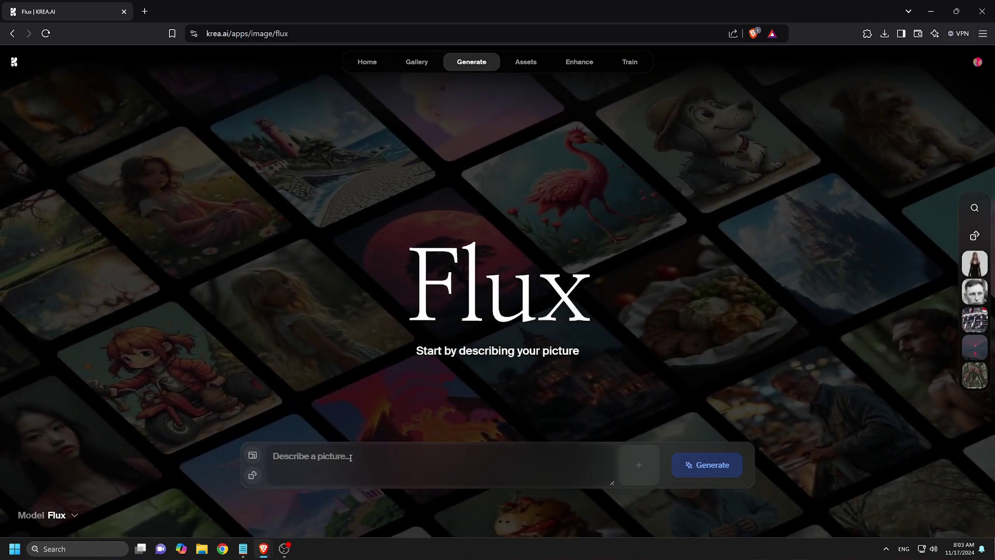
key(ctrl+v)
scroll(463, 456, up, 5)
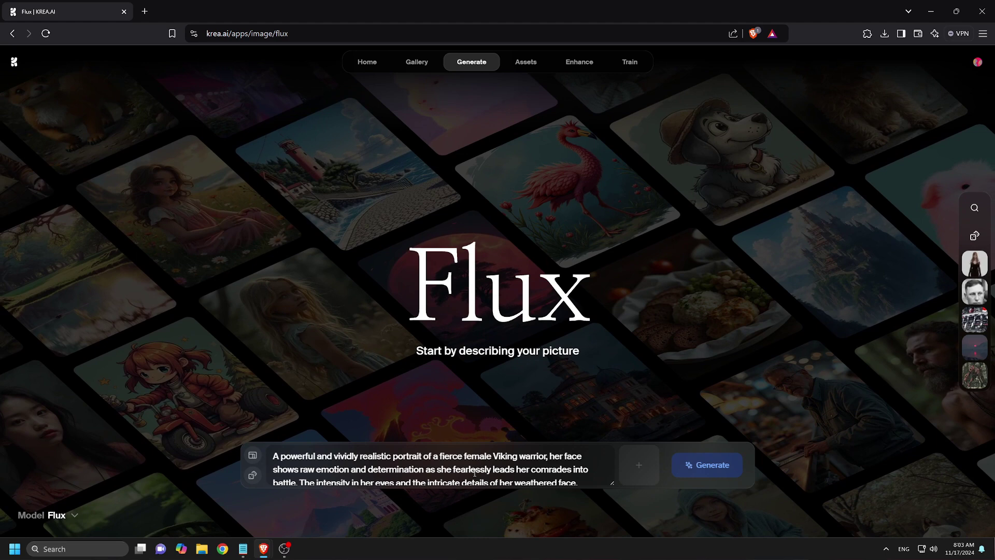
click(710, 465)
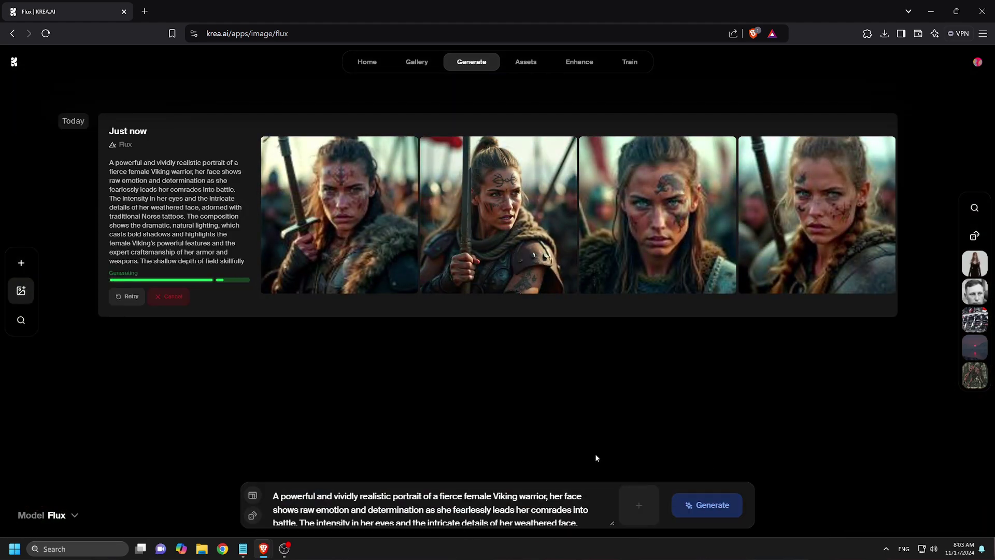
mouse_move(483, 234)
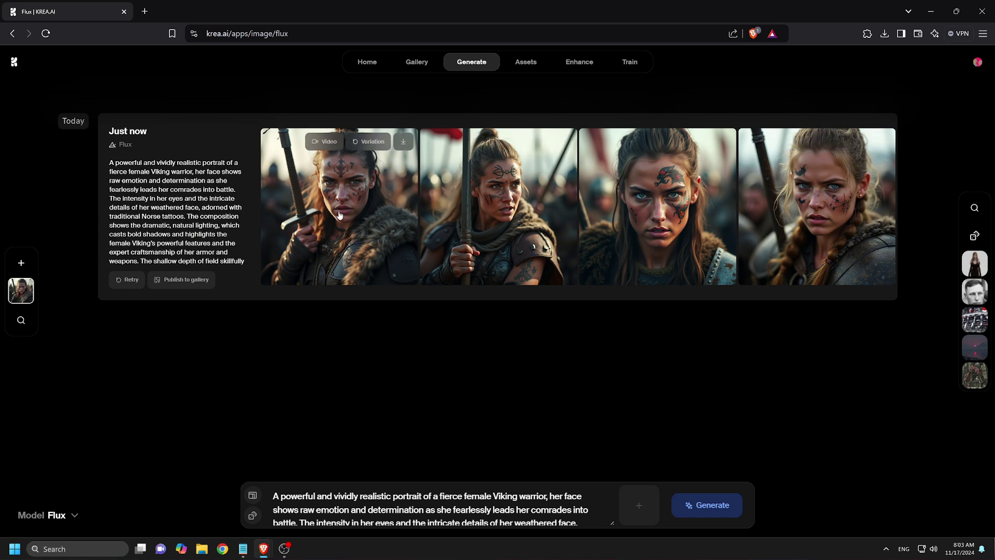
Regenerate the Viking warrior portraits at 16:9 and enlarge the bottom-left one for a closer look
click(252, 495)
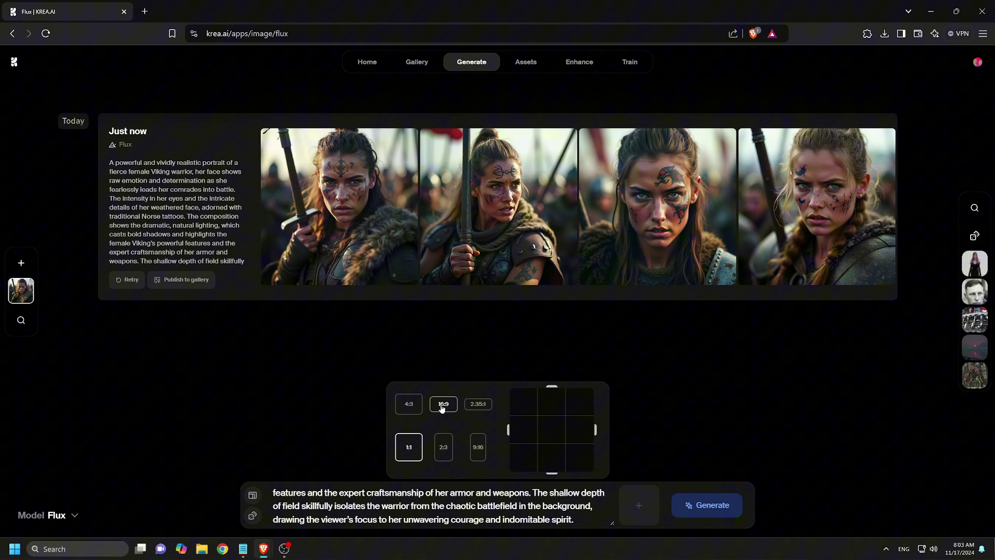
click(443, 407)
click(711, 506)
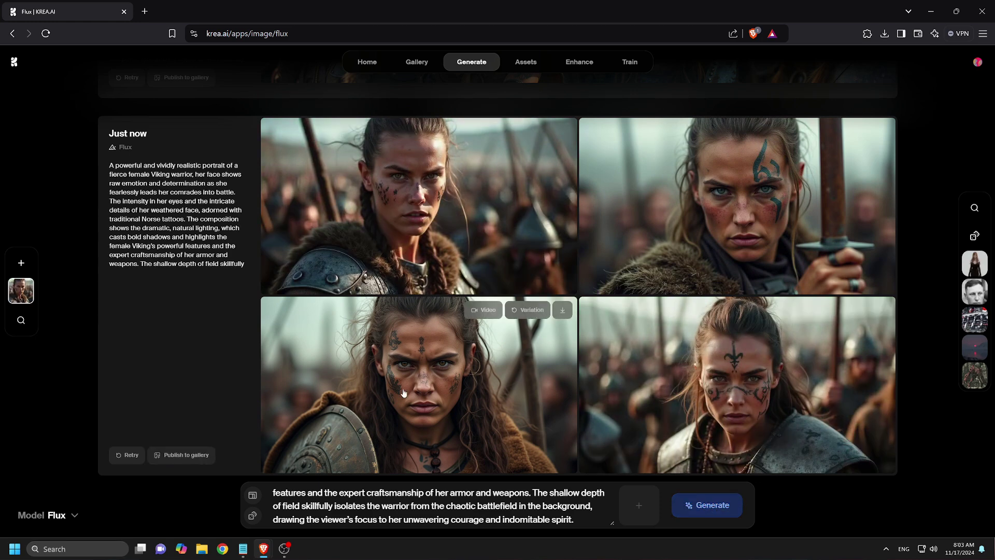
click(436, 388)
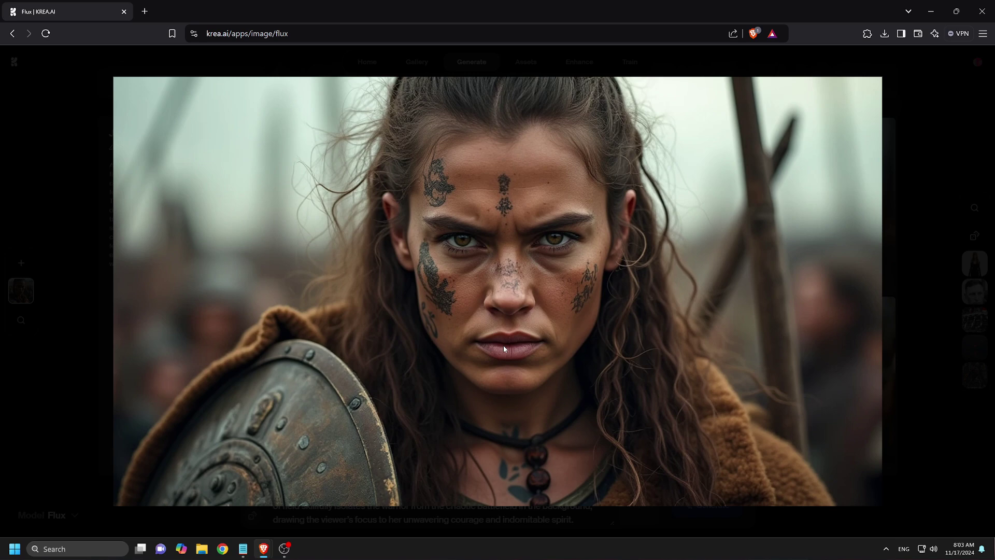
click(536, 341)
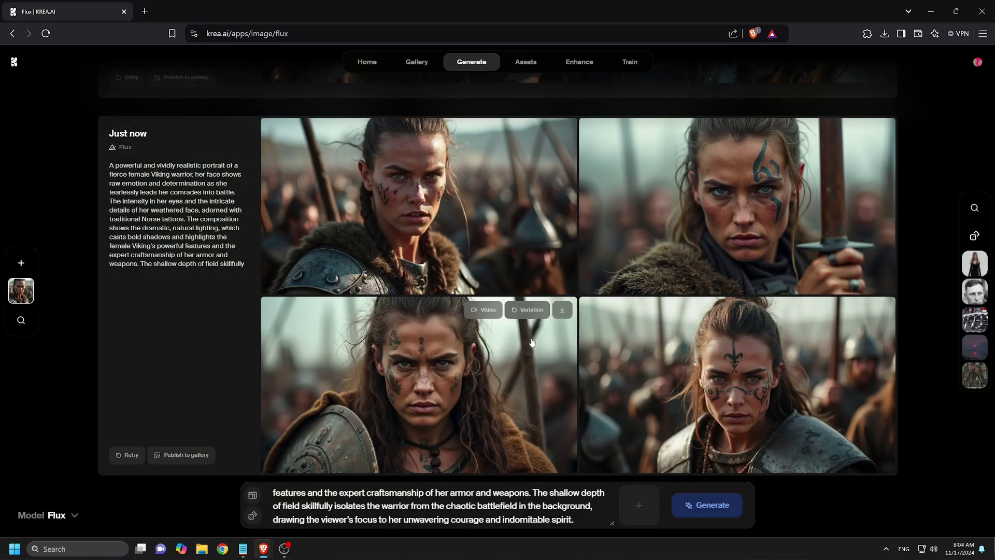
Turn the bottom-left warrior portrait into a 5-second Hailuo AI video using the original prompt
click(484, 311)
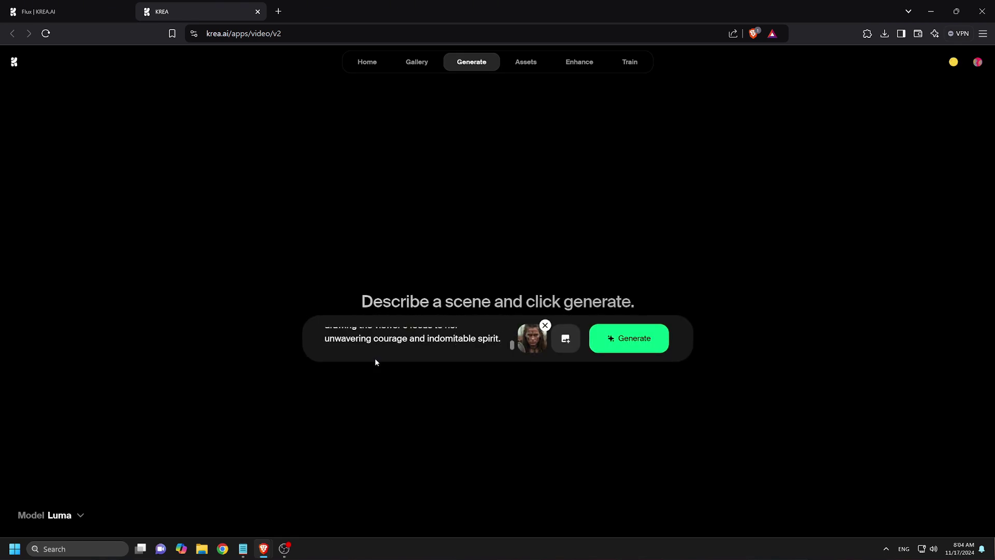
scroll(395, 342, up, 10)
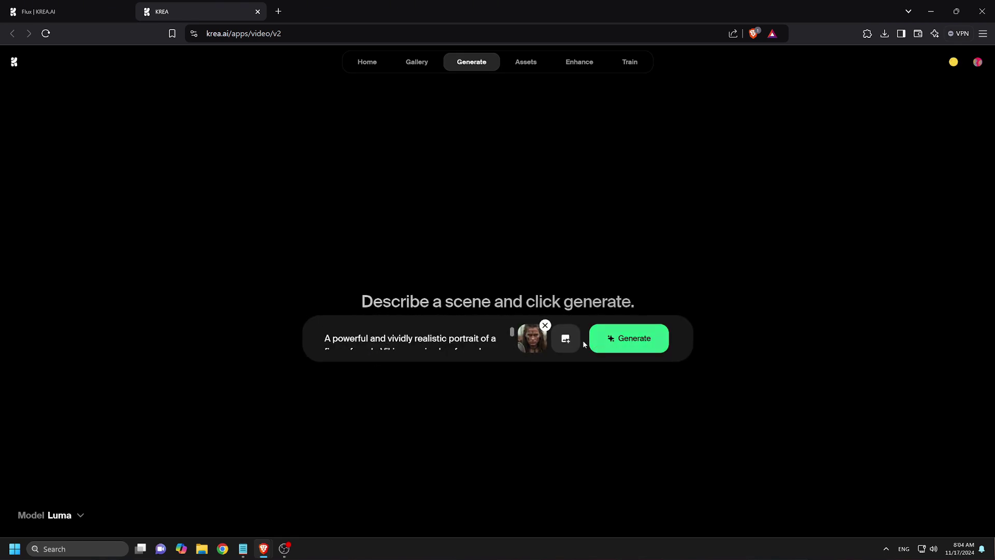
click(78, 515)
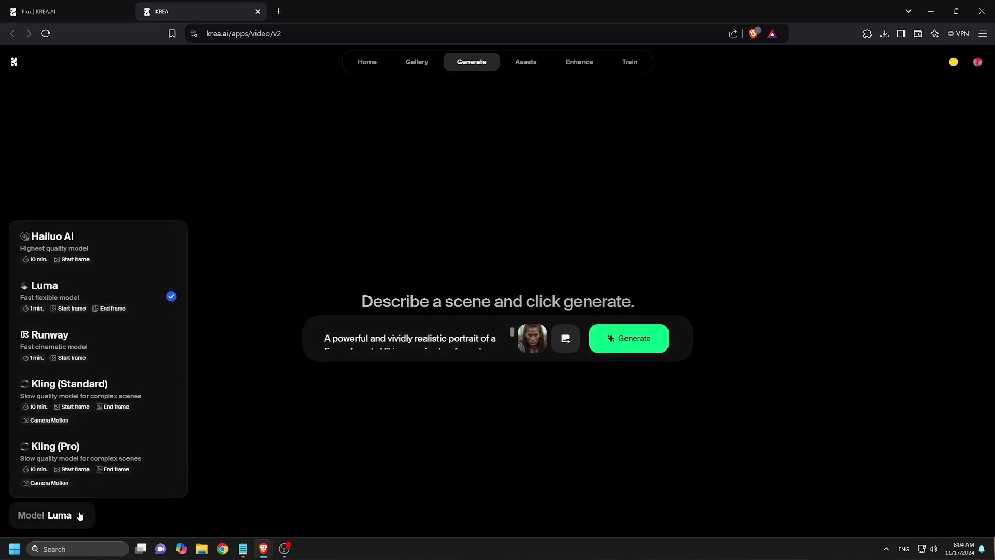
click(78, 253)
click(636, 344)
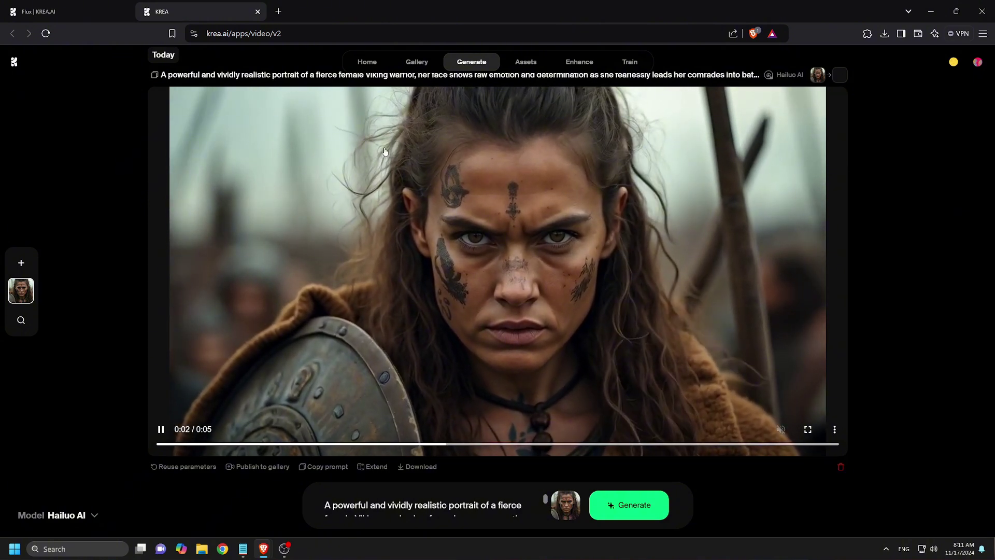
Replace the video prompt with 'a viking speaking to her fellow soldiers in battle' and generate
click(405, 493)
key(ctrl+a)
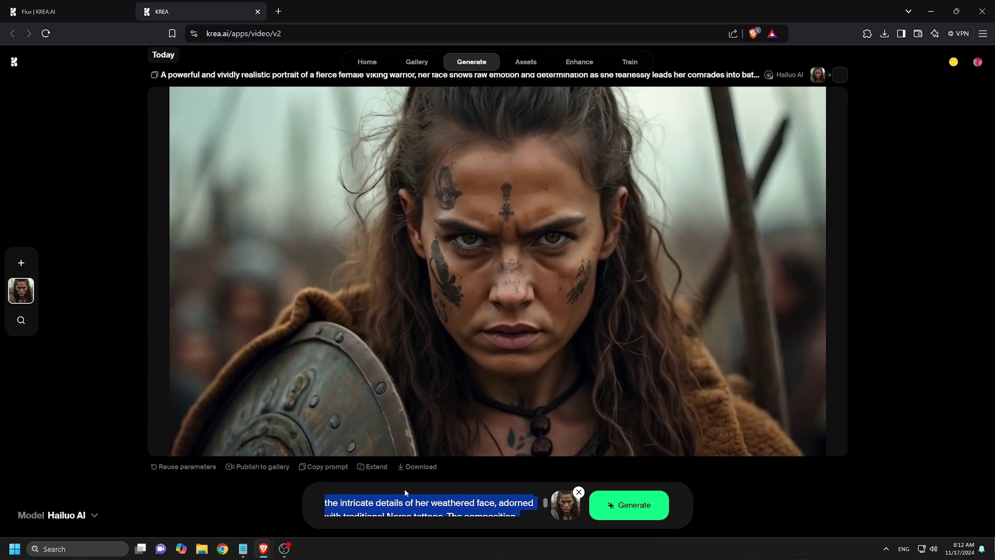
text(a viking speaking to)
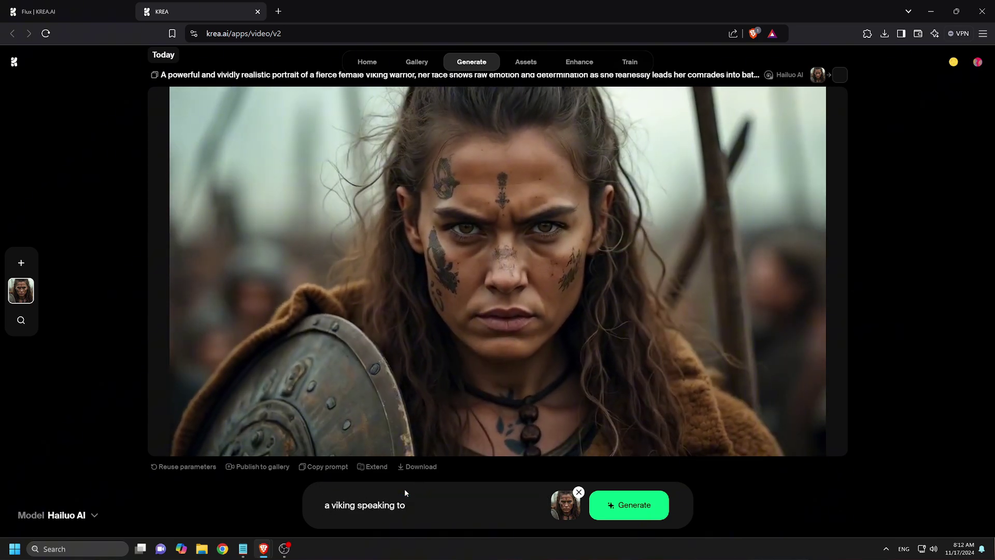
text( her fellow)
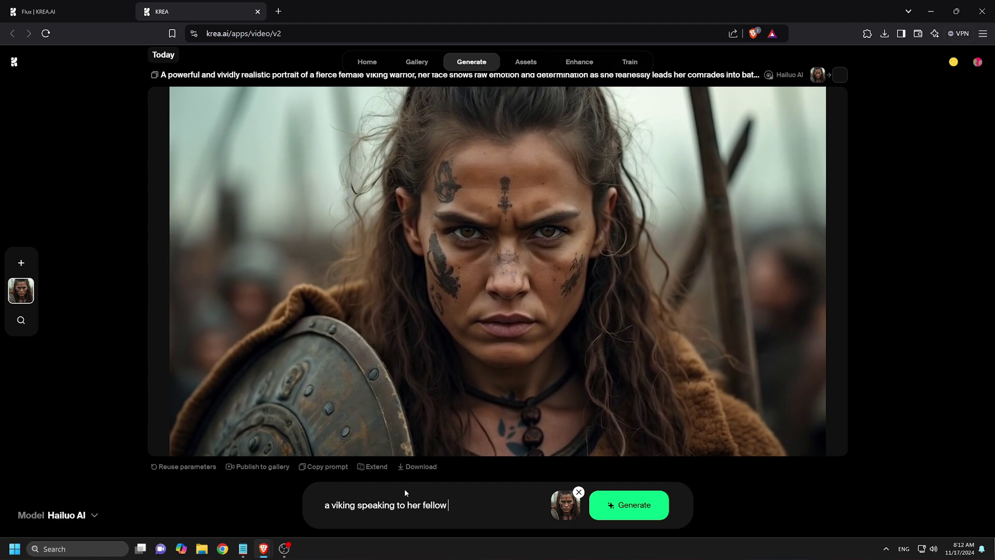
text( soldiers)
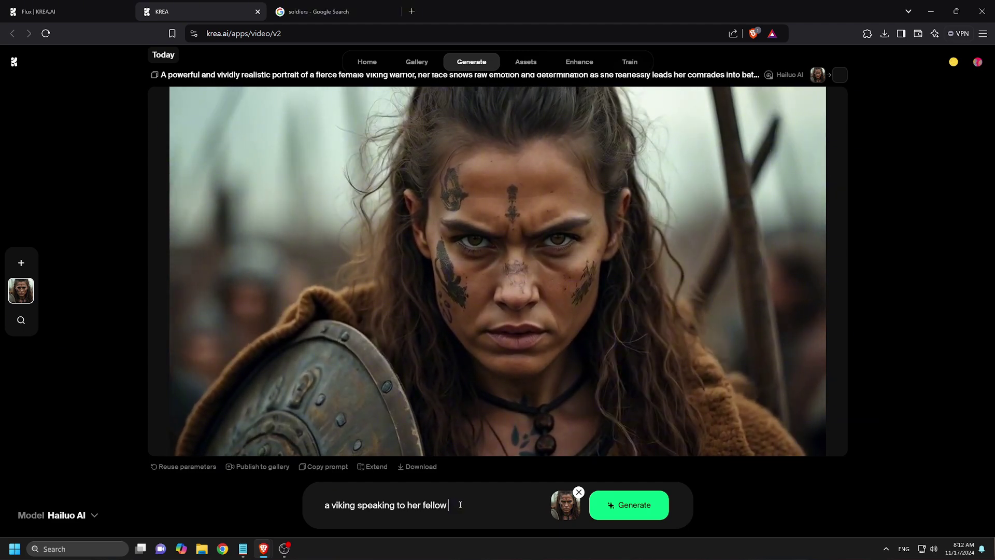
text( in)
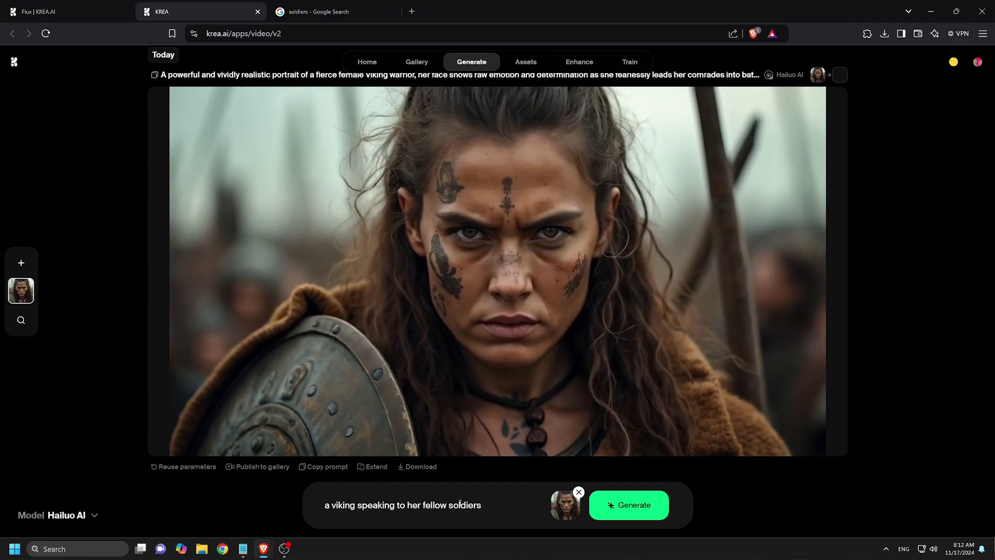
text( battle)
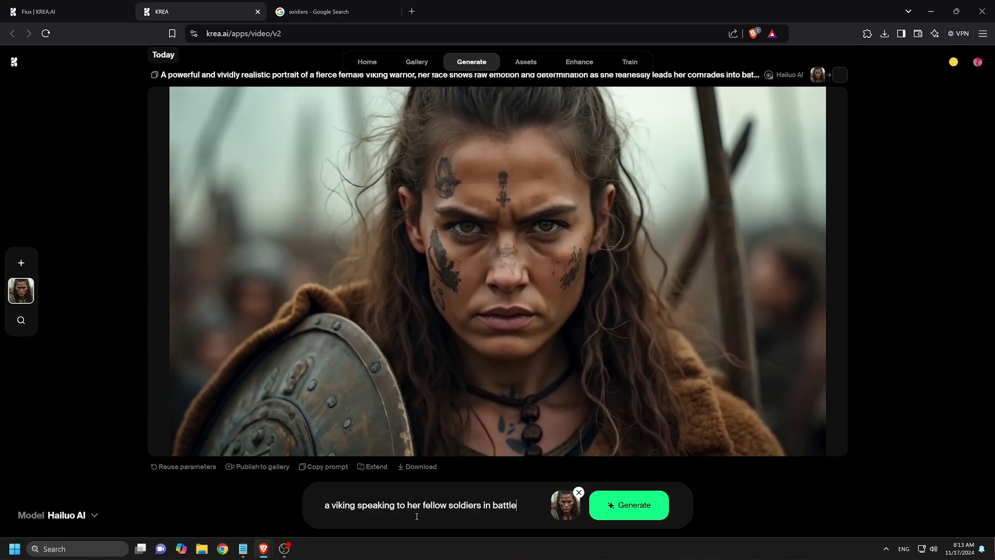
click(642, 512)
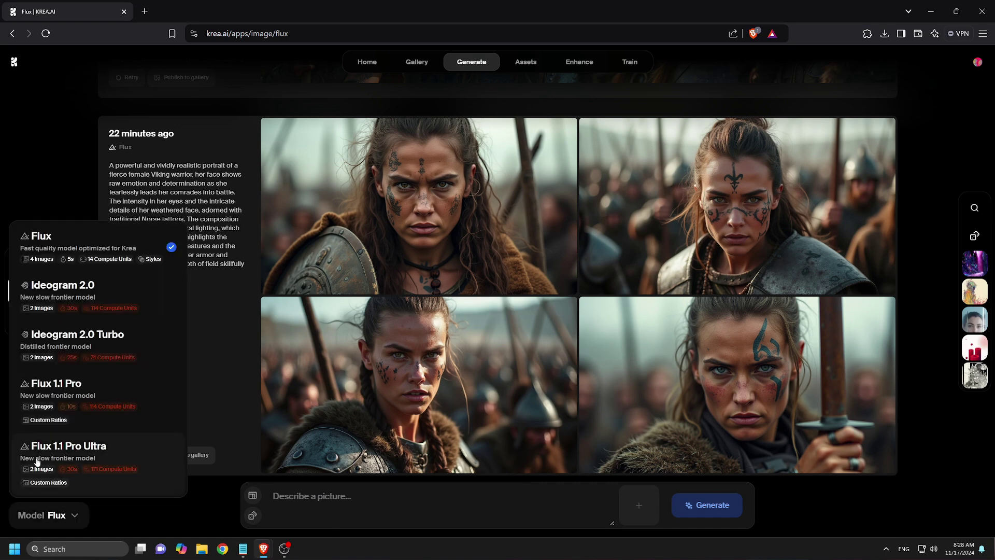
Switch to Flux 1.1 Pro Ultra and generate from the pasted bee-landing-on-a-blooming-flower prompt
click(73, 454)
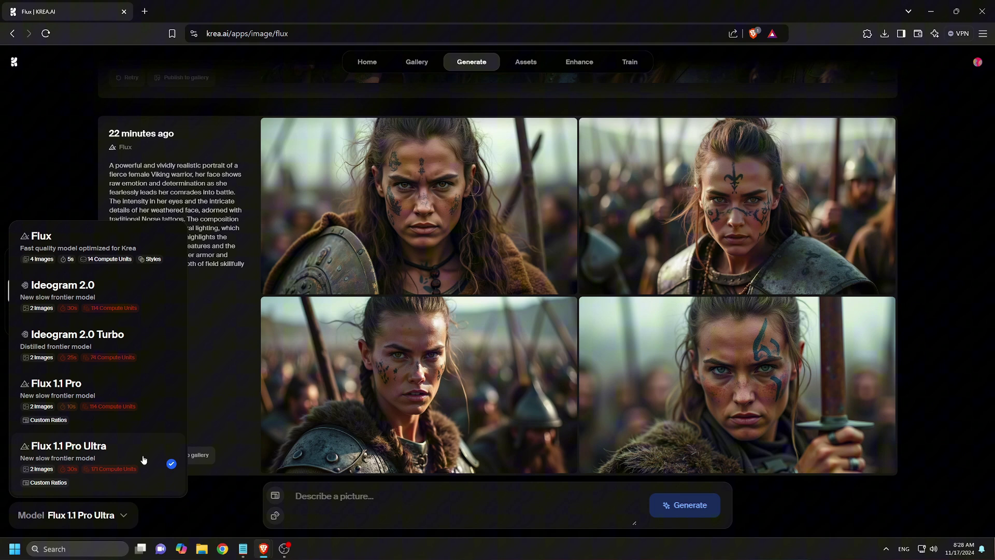
click(358, 497)
key(ctrl+v)
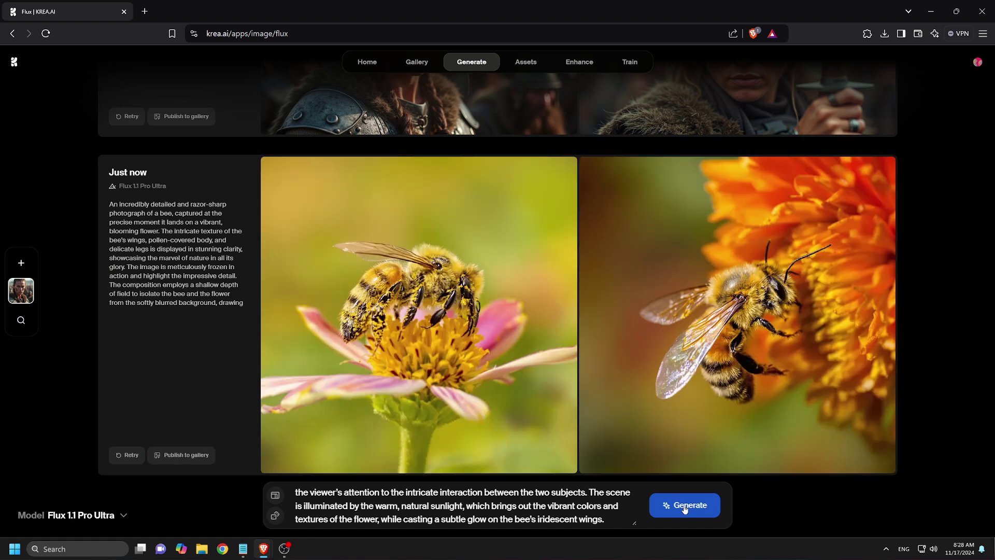
mouse_move(881, 470)
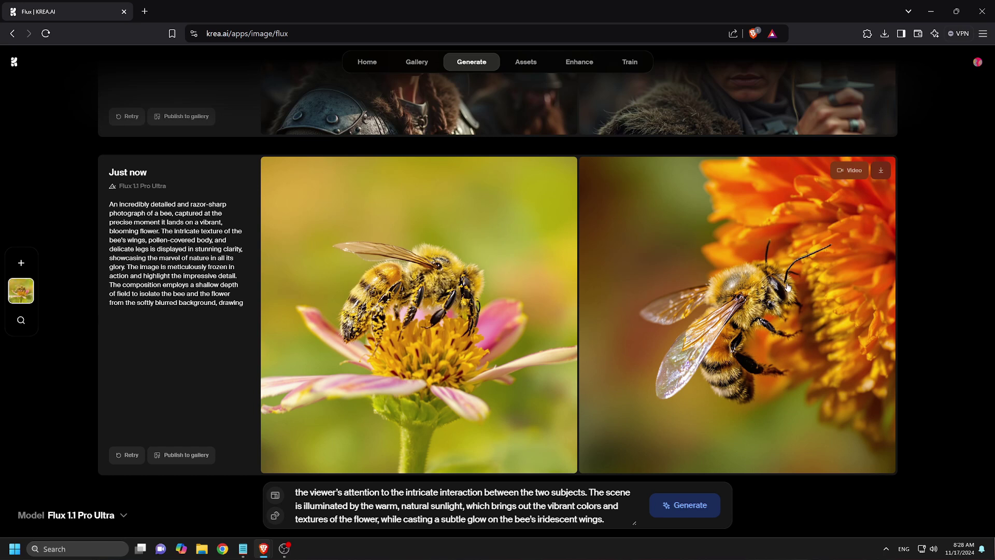
Send the orange-flower bee image to video and start a generation with Runway
click(848, 171)
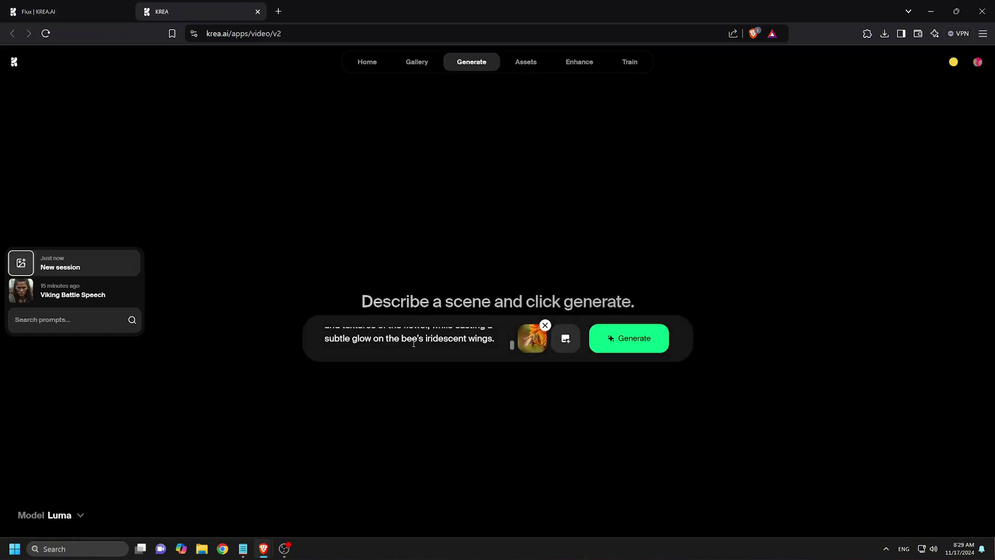
click(80, 515)
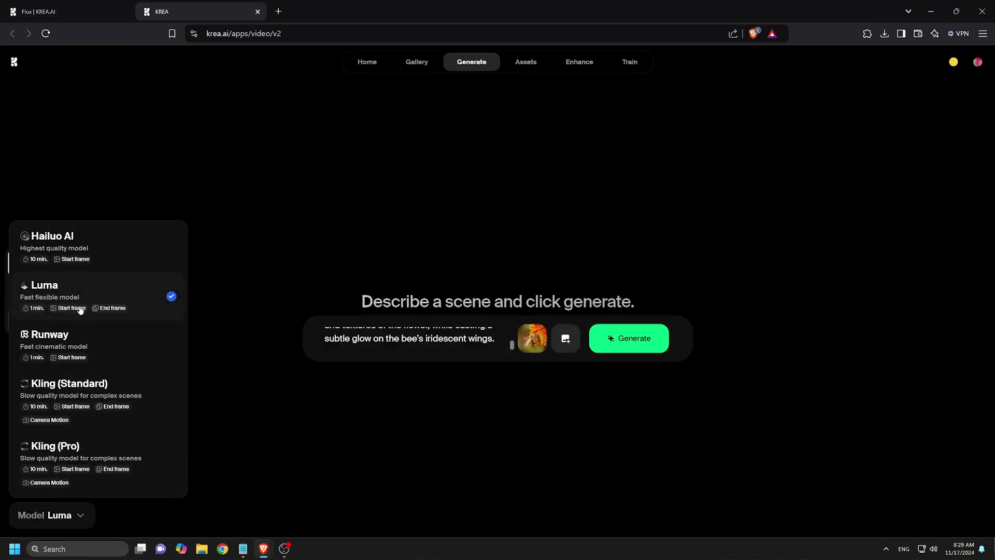
click(108, 336)
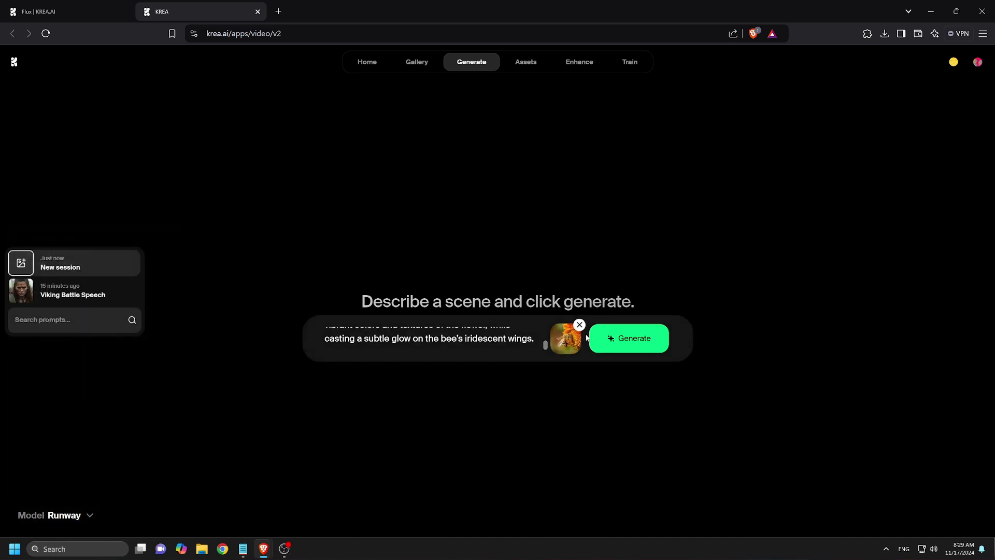
click(636, 341)
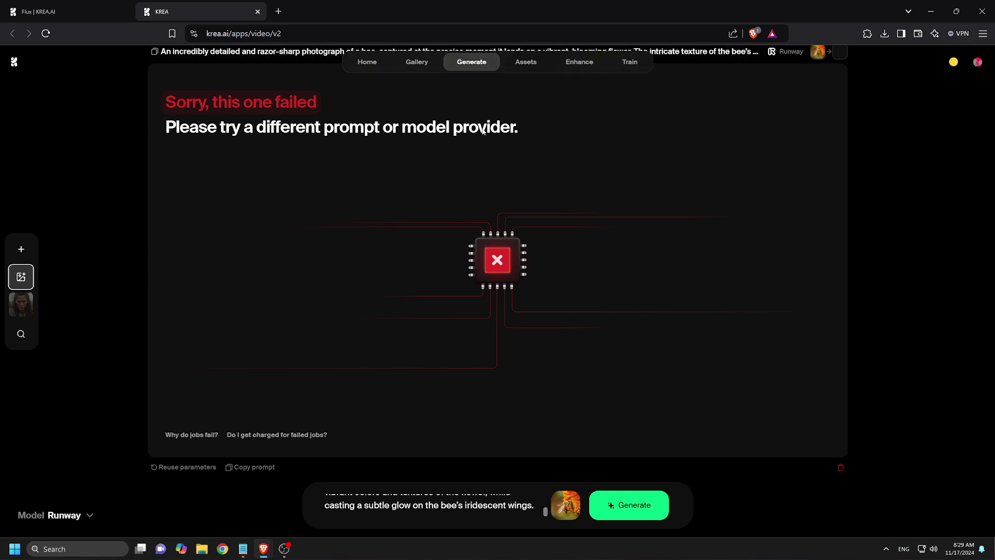
Regenerate the Runway clip with the short prompt 'a bee flying away from the flower'
triple_click(432, 506)
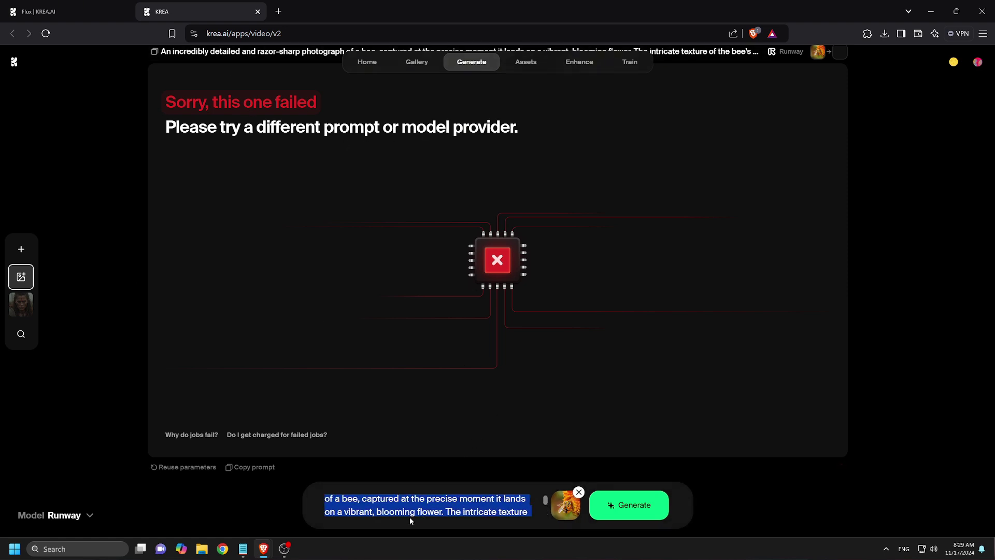
scroll(363, 510, up, 3)
text(a bee)
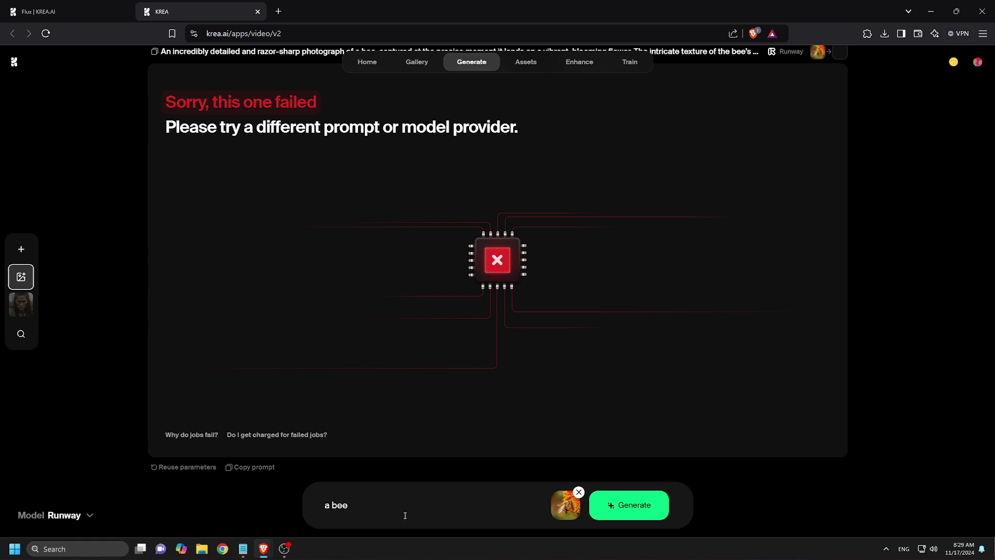
text( flying away from the flower)
key(Return)
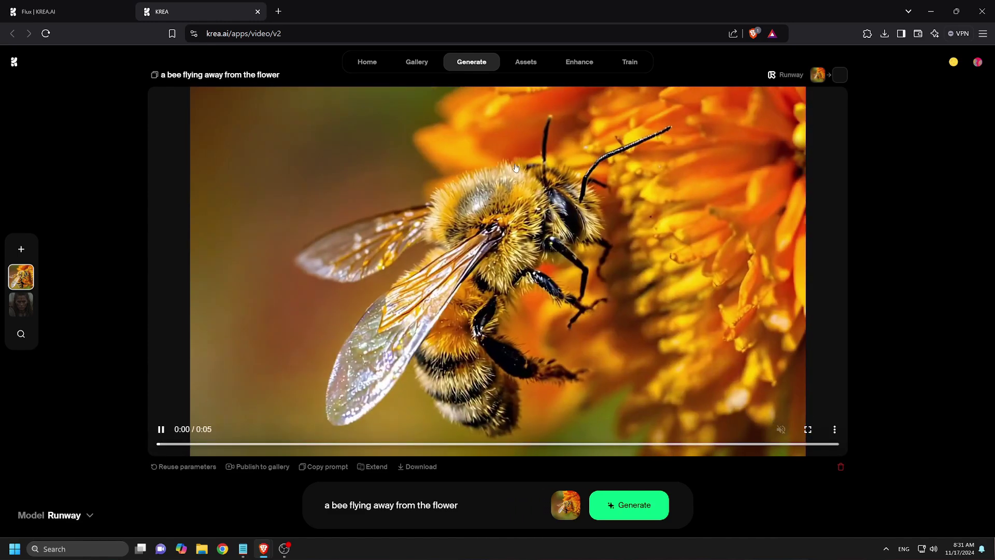
key(ctrl+shift+Tab)
Set the bee images' aspect ratio to 16:9 widescreen for a Flux 1.1 Pro Ultra regeneration
click(275, 495)
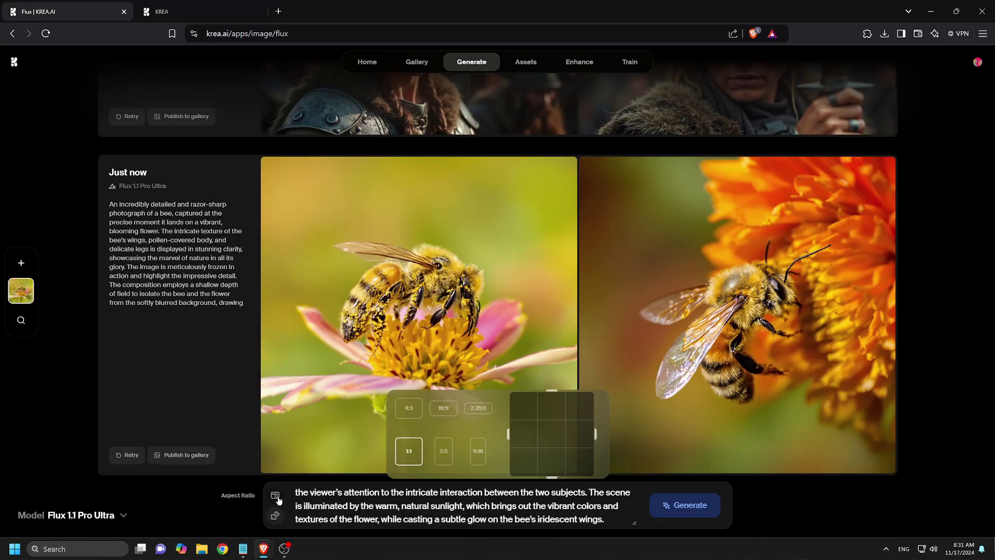
click(442, 405)
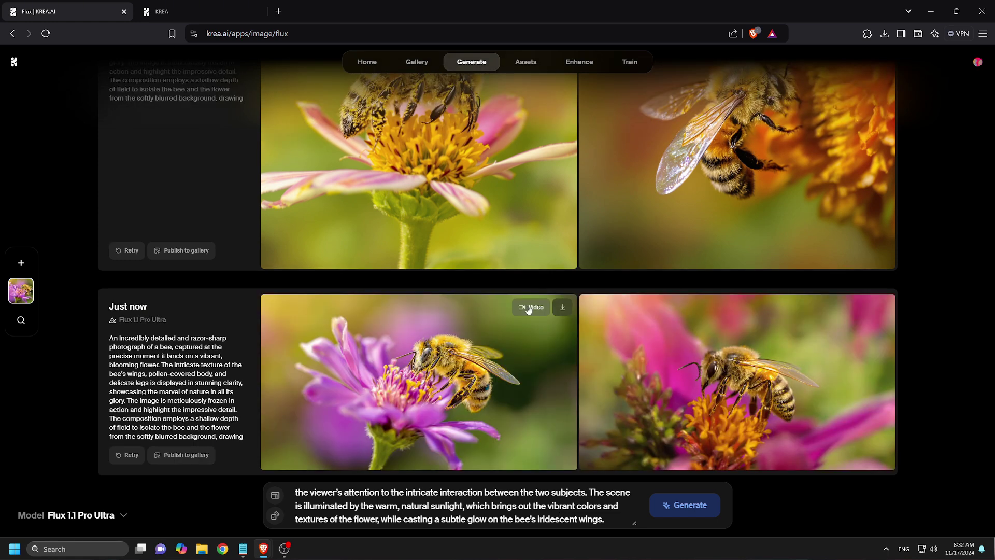
Animate the purple-flower bee image with a bee-flying-away prompt, Kling (Pro) model and Forward Up camera motion
click(529, 308)
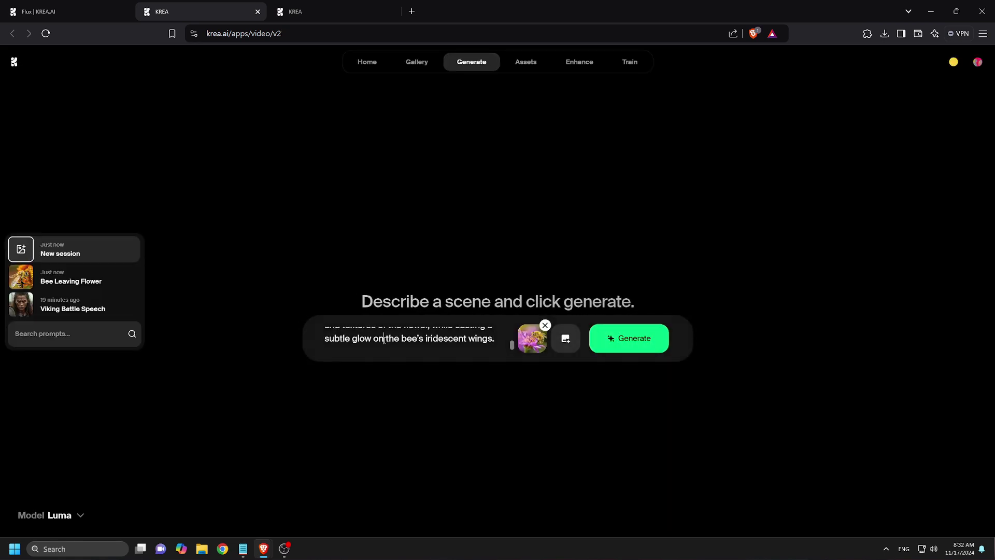
triple_click(384, 339)
text(a bee flying away from the flower)
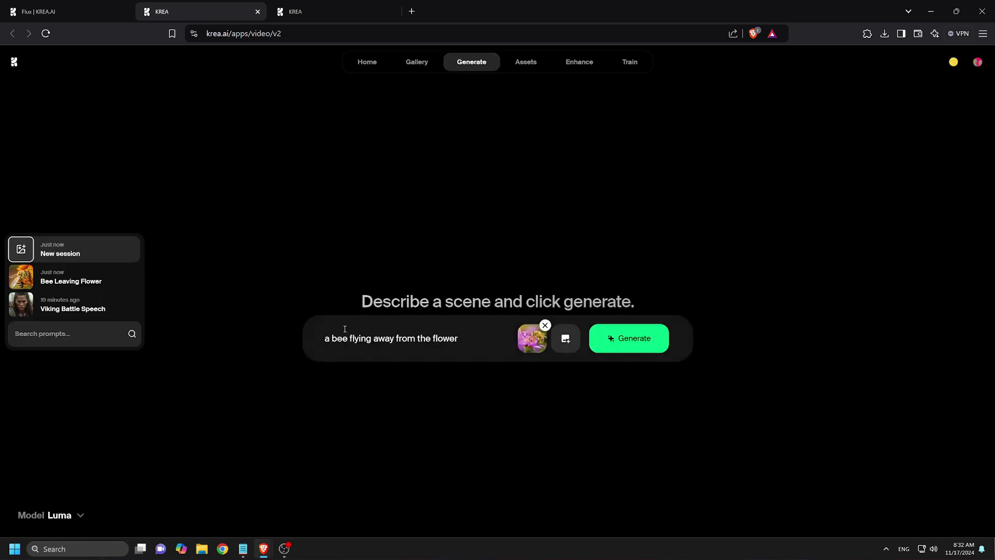
click(58, 514)
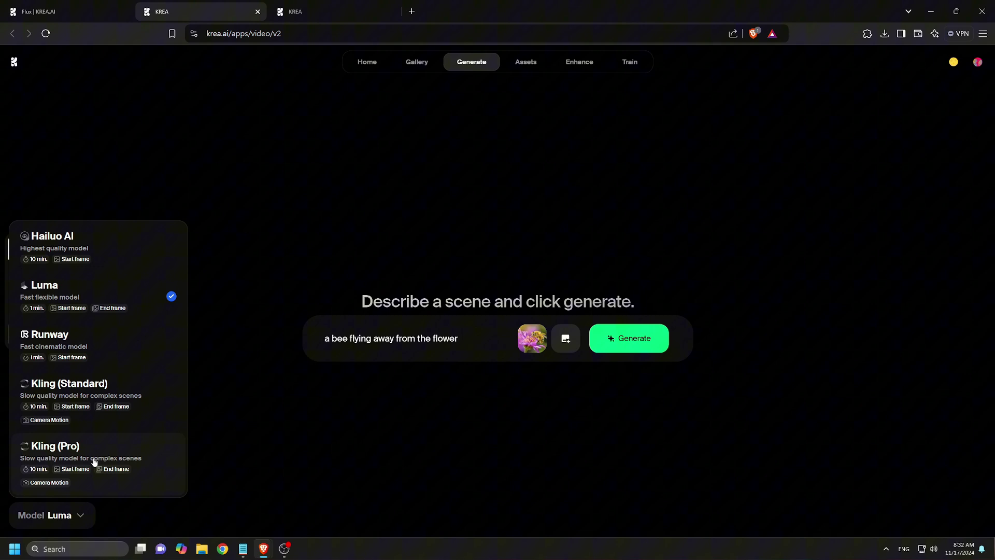
click(569, 346)
click(478, 285)
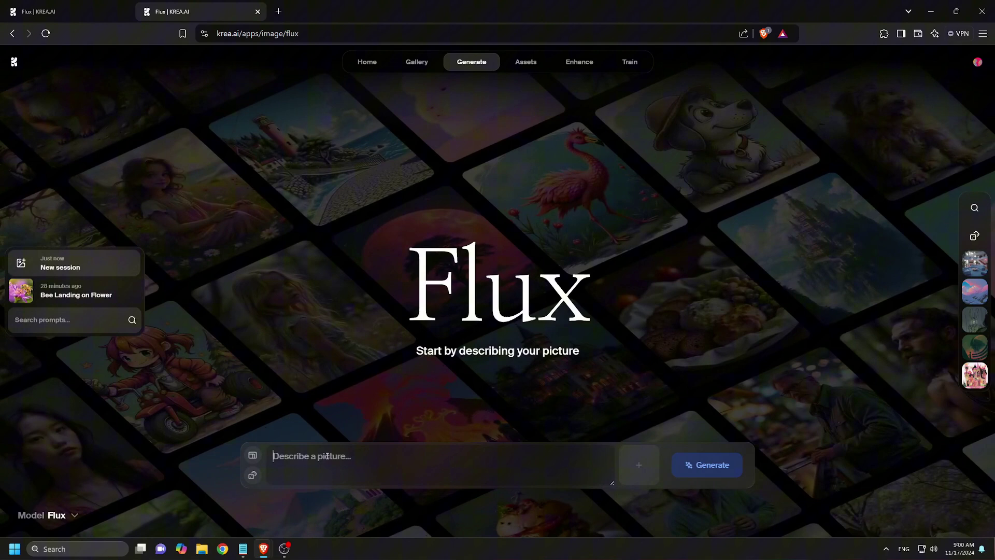
Generate 16:9 Flux images from the pasted galaxy-birth prompt with a colourful style applied
click(258, 463)
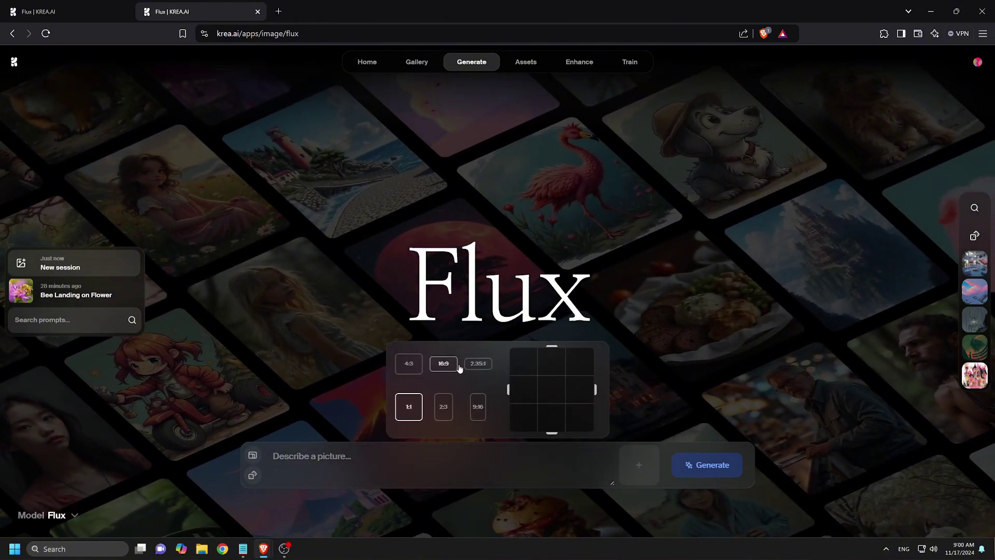
click(443, 364)
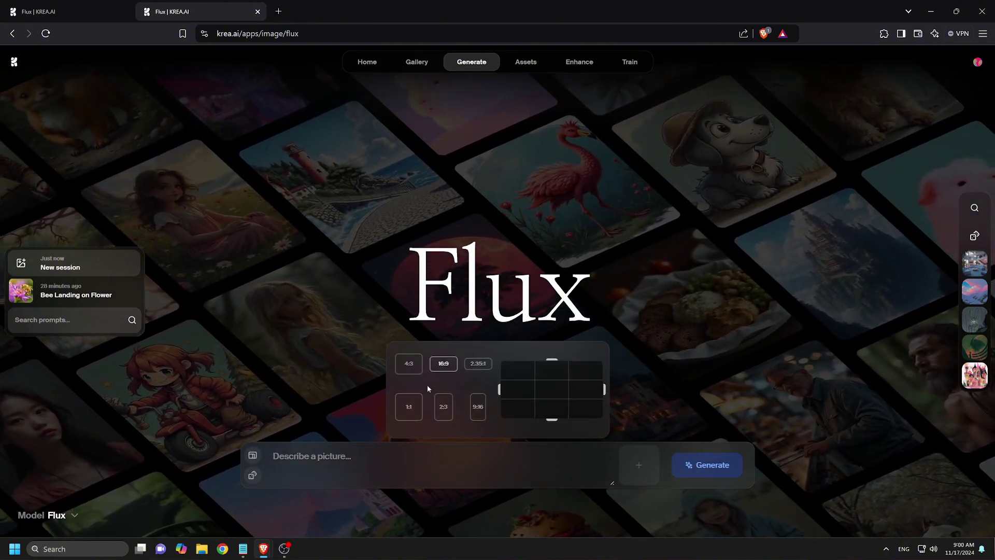
click(285, 477)
key(ctrl+v)
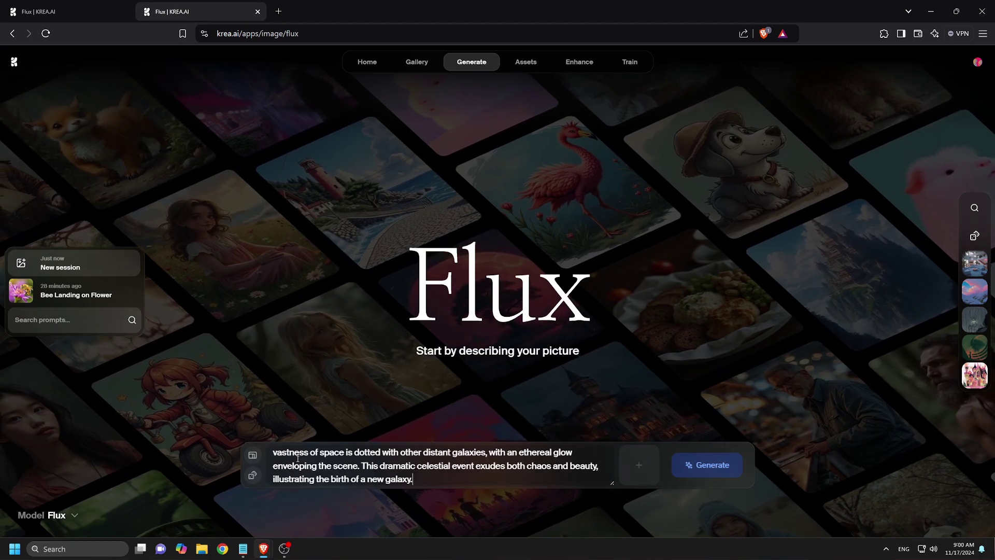
click(638, 464)
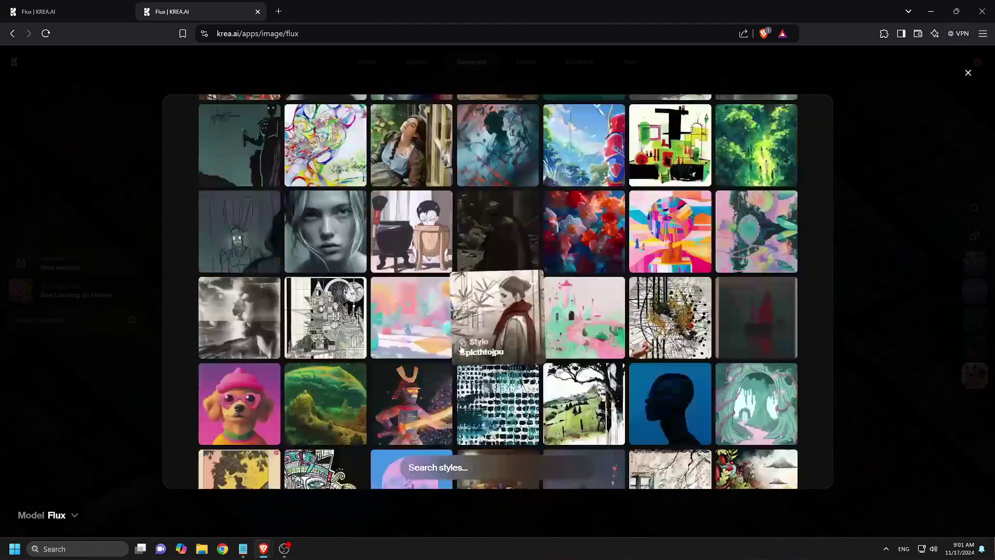
click(589, 222)
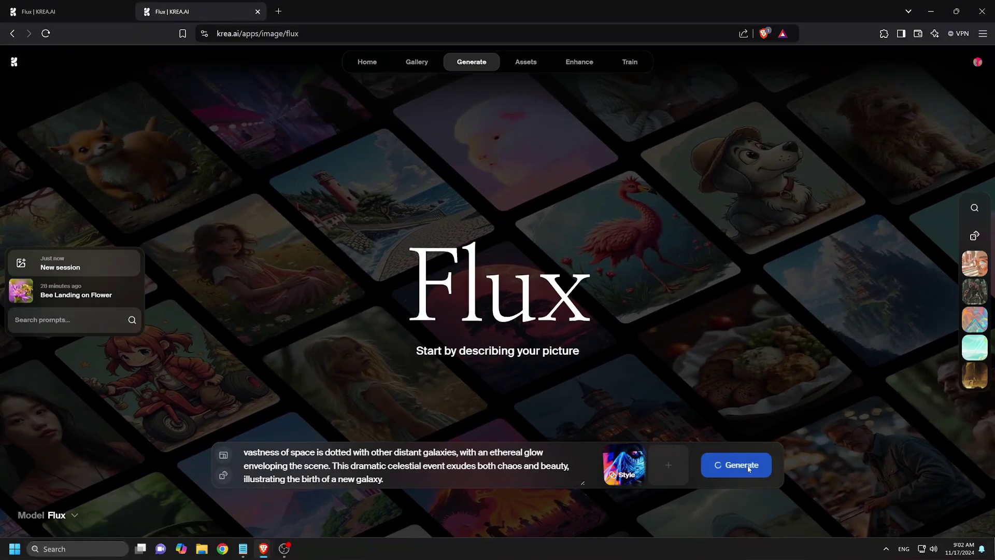
click(744, 465)
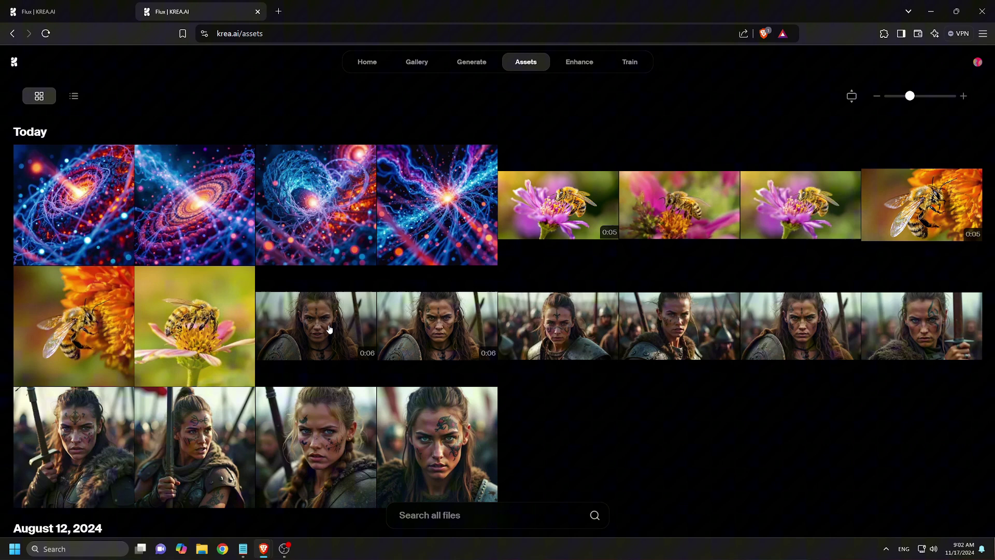
Try enhancing the Viking warrior video, then dismiss the plan upgrade notice
click(437, 324)
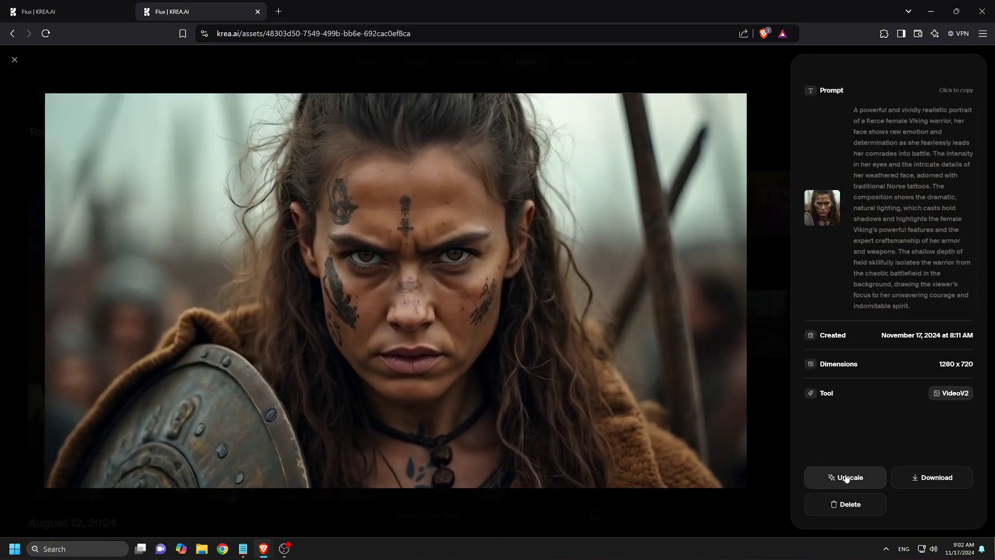
click(841, 478)
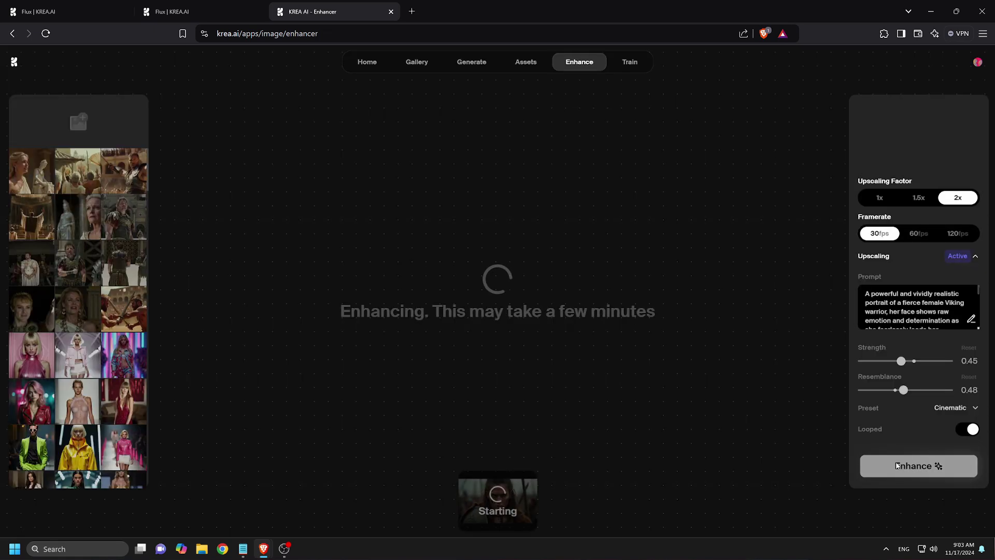
click(896, 465)
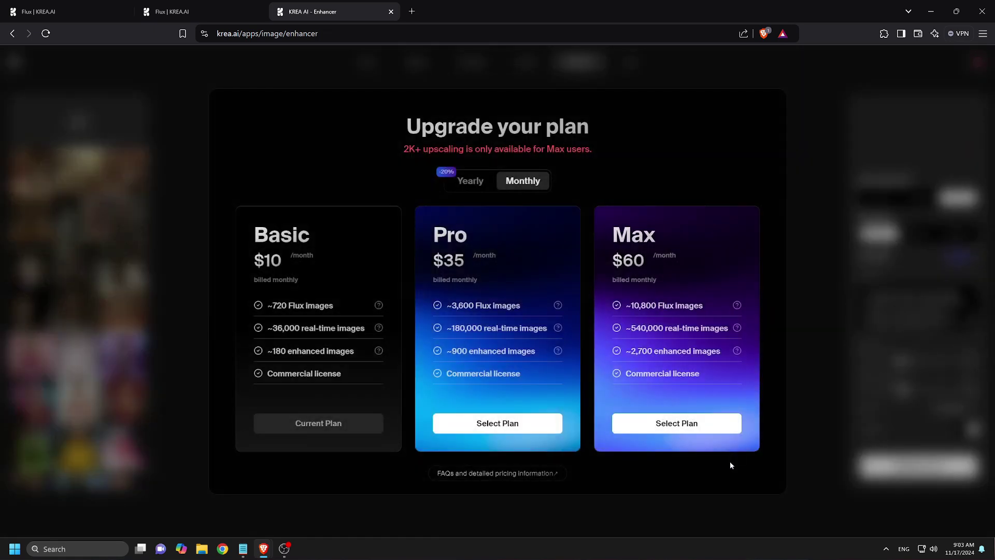
click(799, 156)
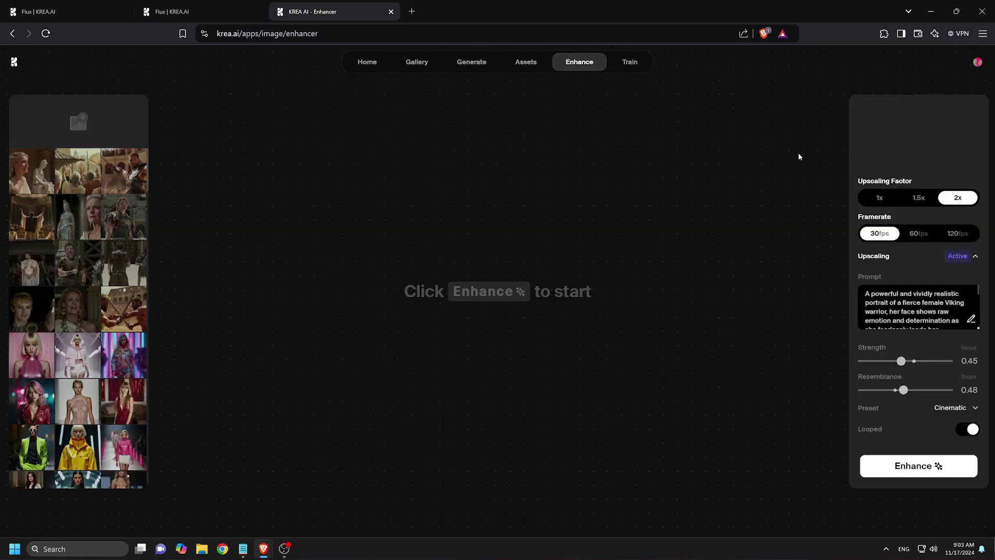
Load the Flux Viking warrior image from Assets into the upscaler
click(524, 62)
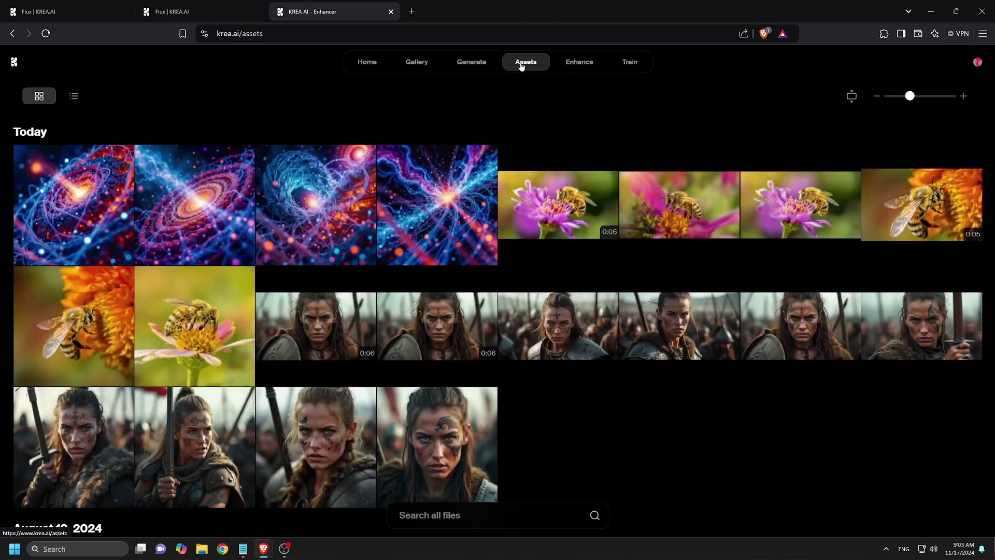
click(574, 327)
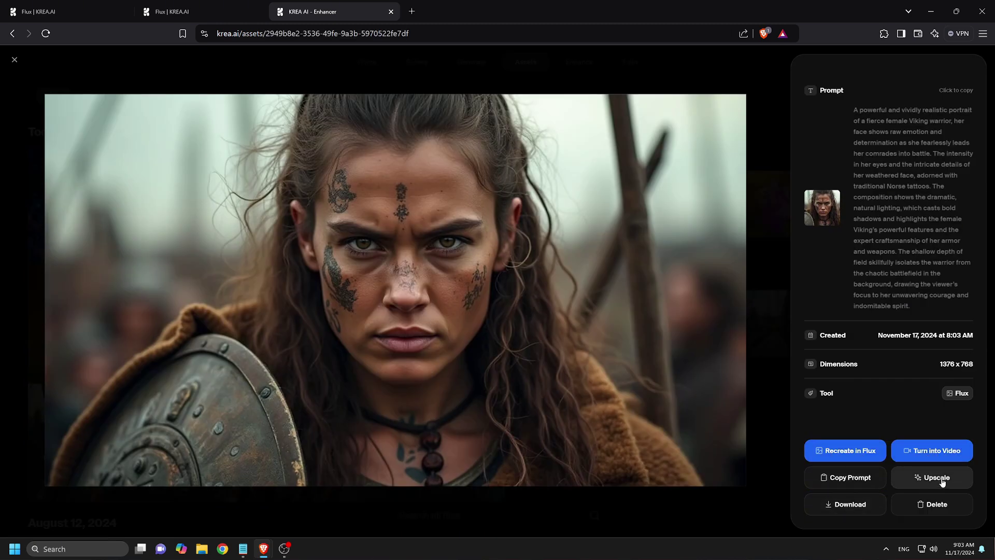
click(919, 480)
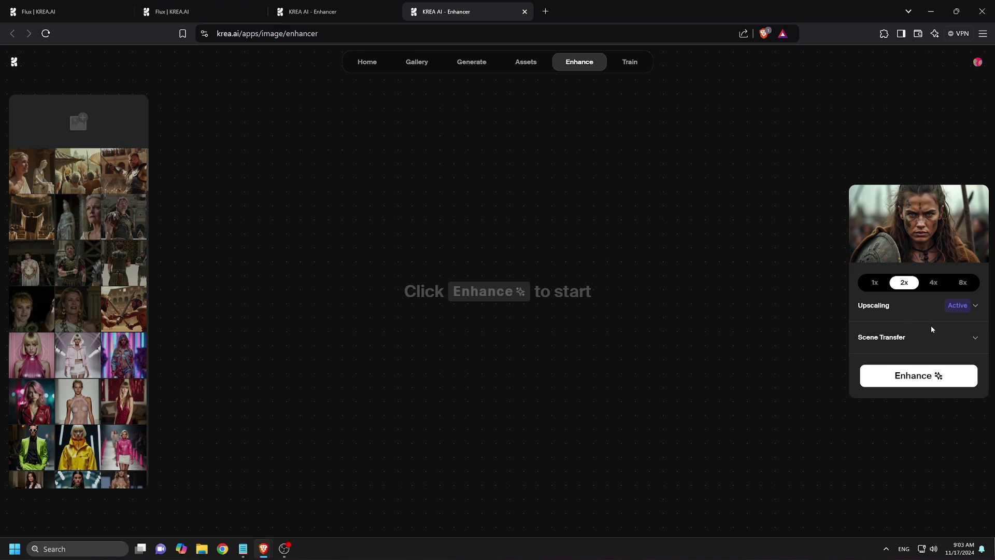
Review the Upscaling and Scene Transfer settings, then enhance the warrior image 2x to 2752 x 1536
click(928, 307)
scroll(918, 405, down, 3)
click(921, 426)
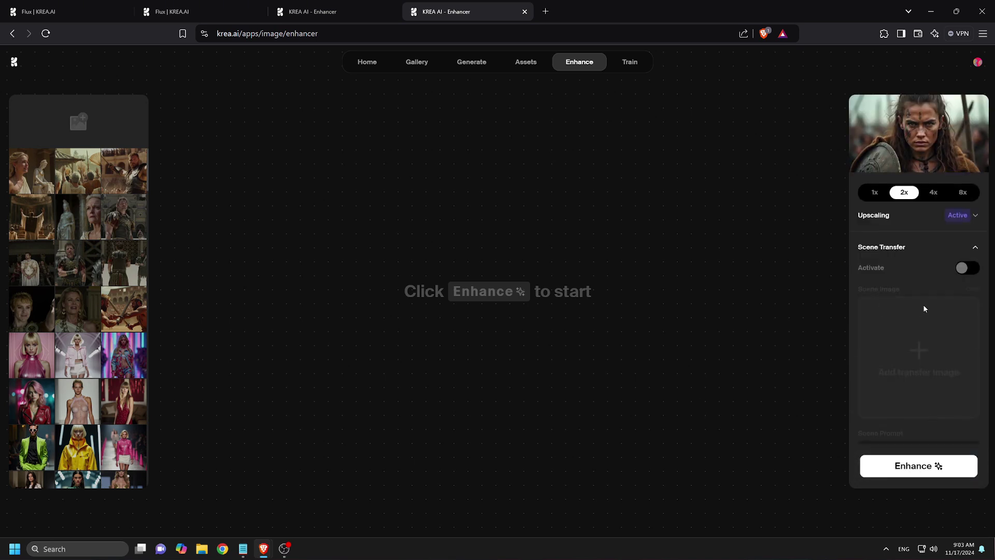
click(928, 247)
click(918, 375)
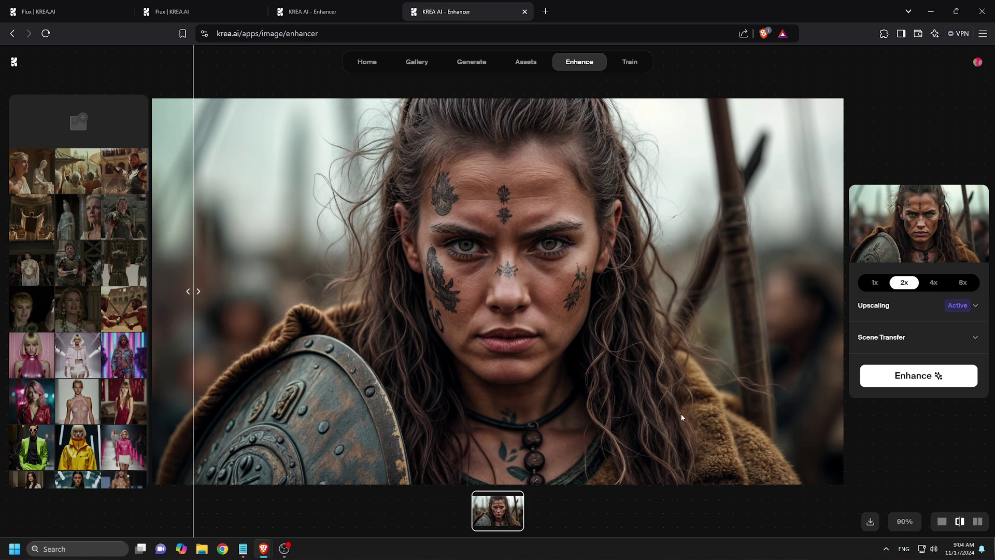
click(526, 61)
Generate a Luma video from the upscaled Viking warrior image using its original portrait prompt
click(72, 204)
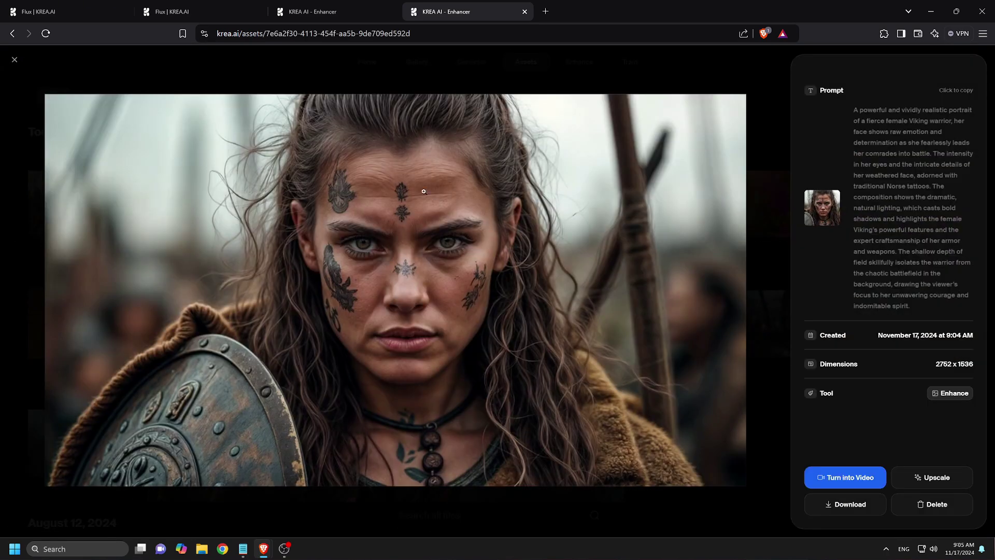
click(844, 476)
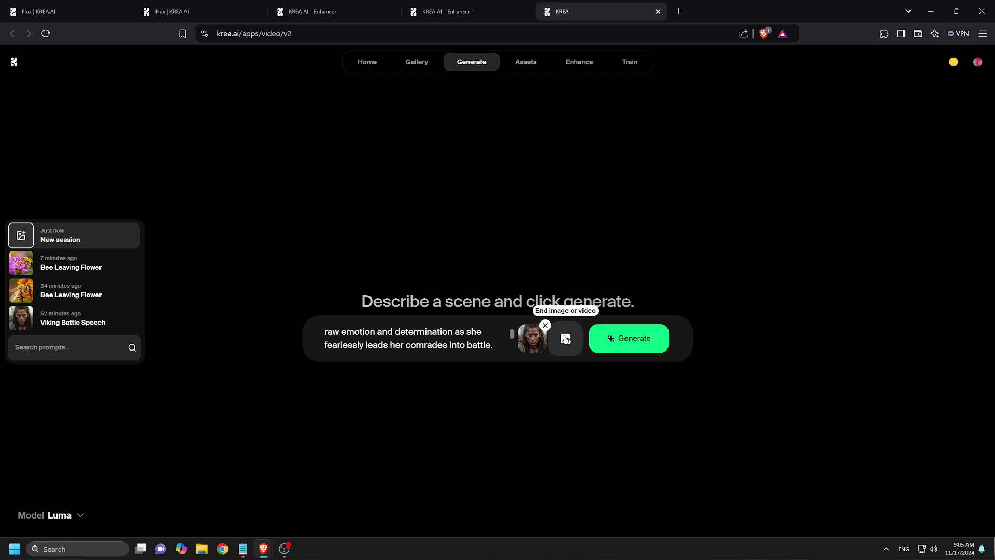
click(625, 347)
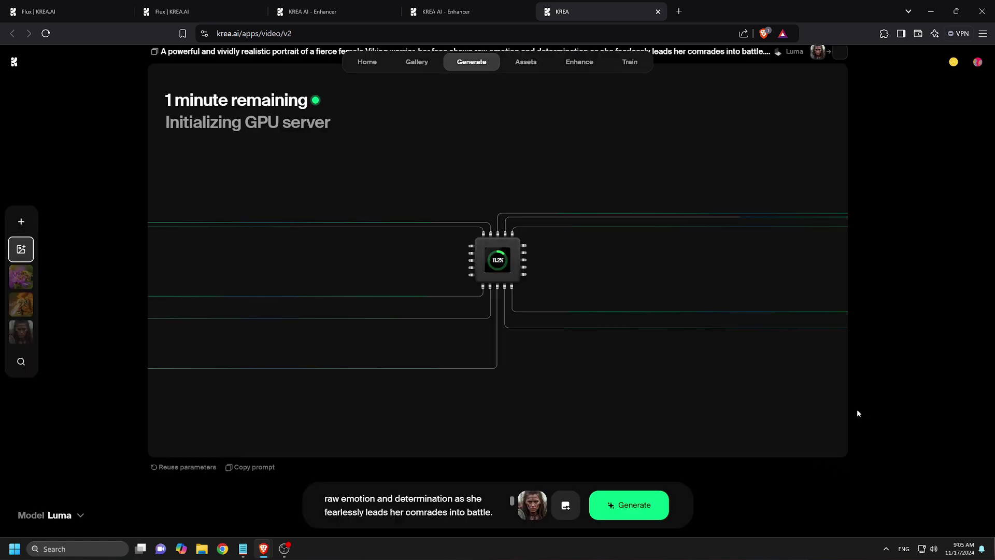